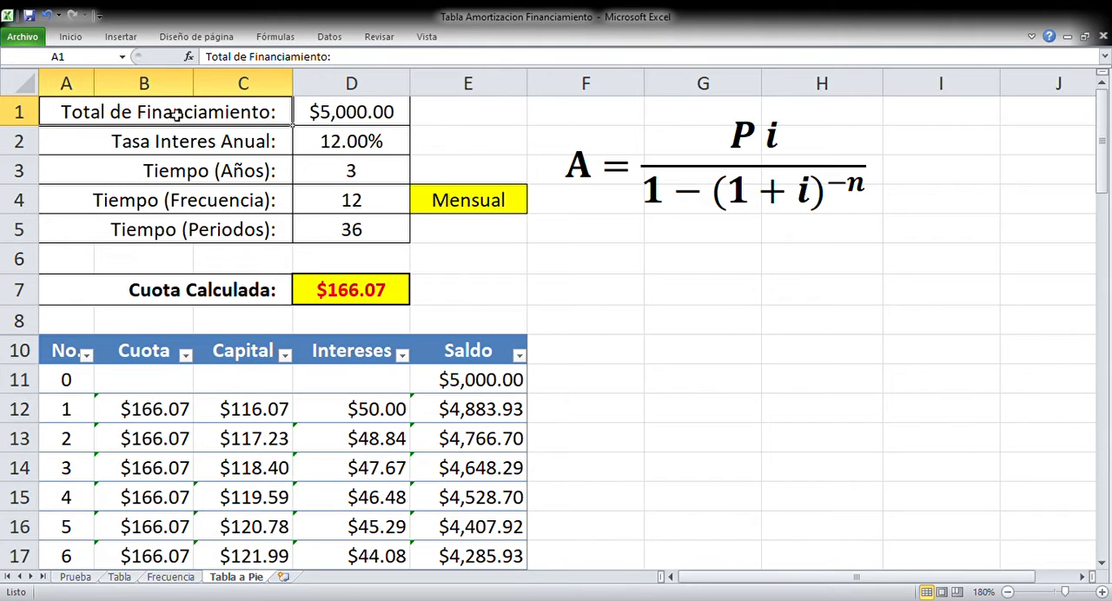
Set the total financing amount in D1 to 3000
left_click_drag(201, 118, 352, 244)
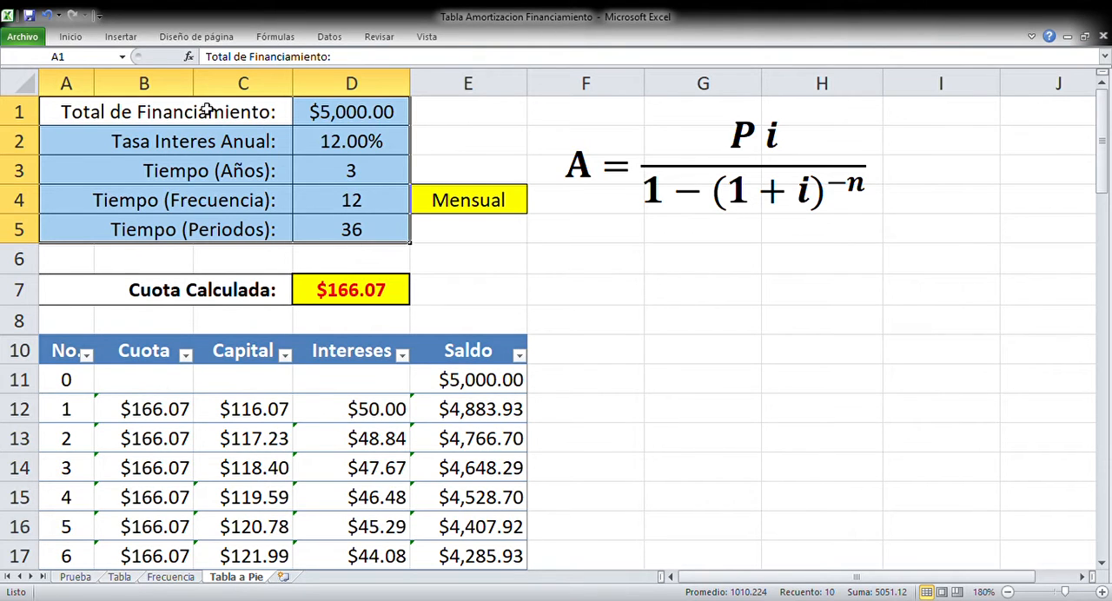
left_click(308, 118)
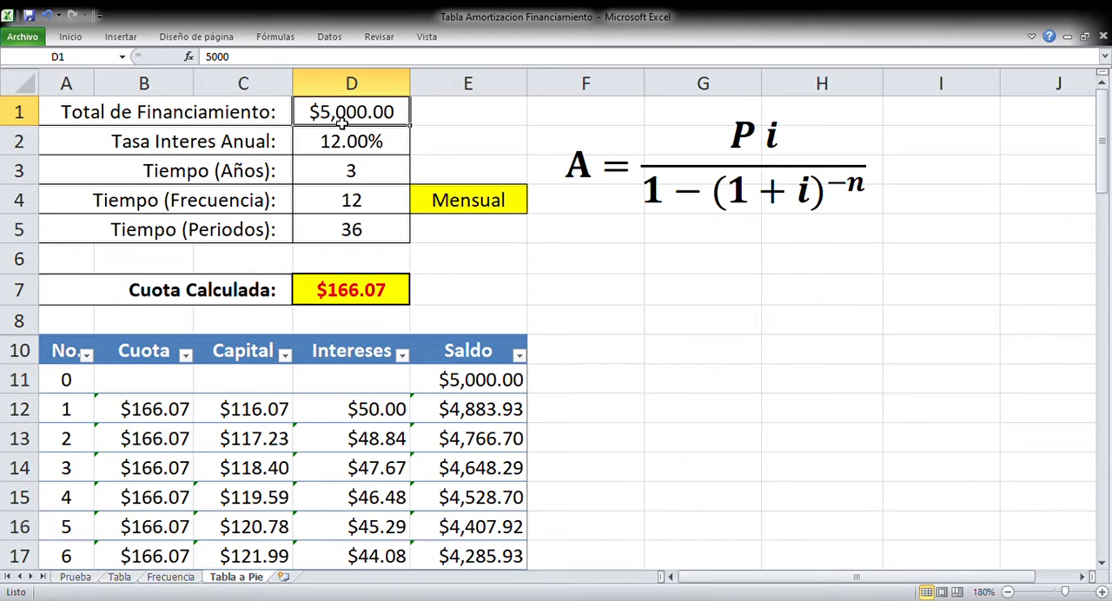
type("3000")
key("Return")
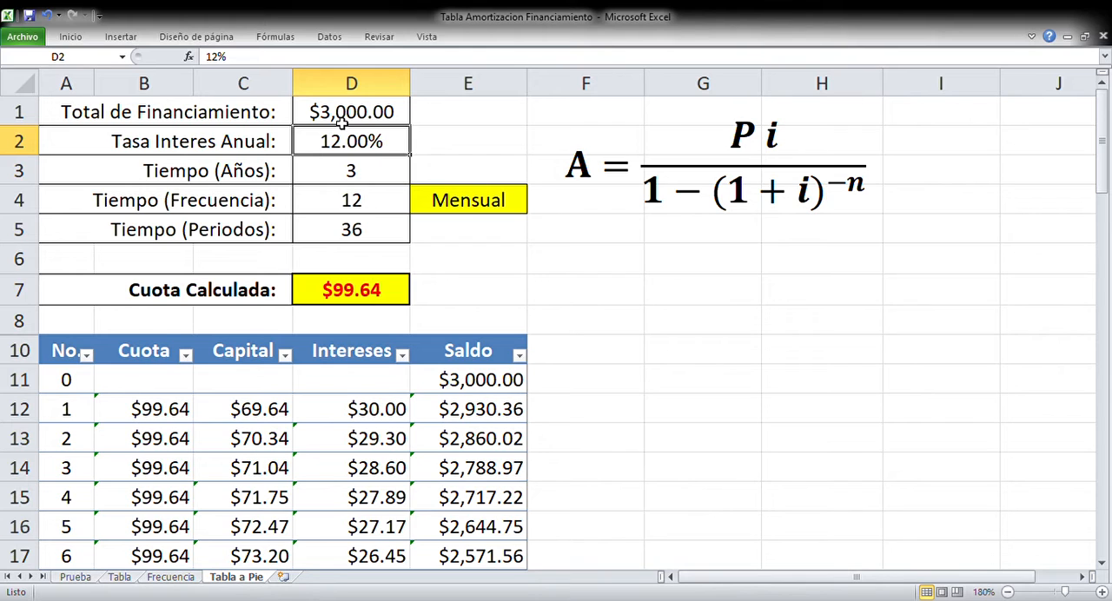
Set the annual interest rate to 20% and the term in years to 2
type("20")
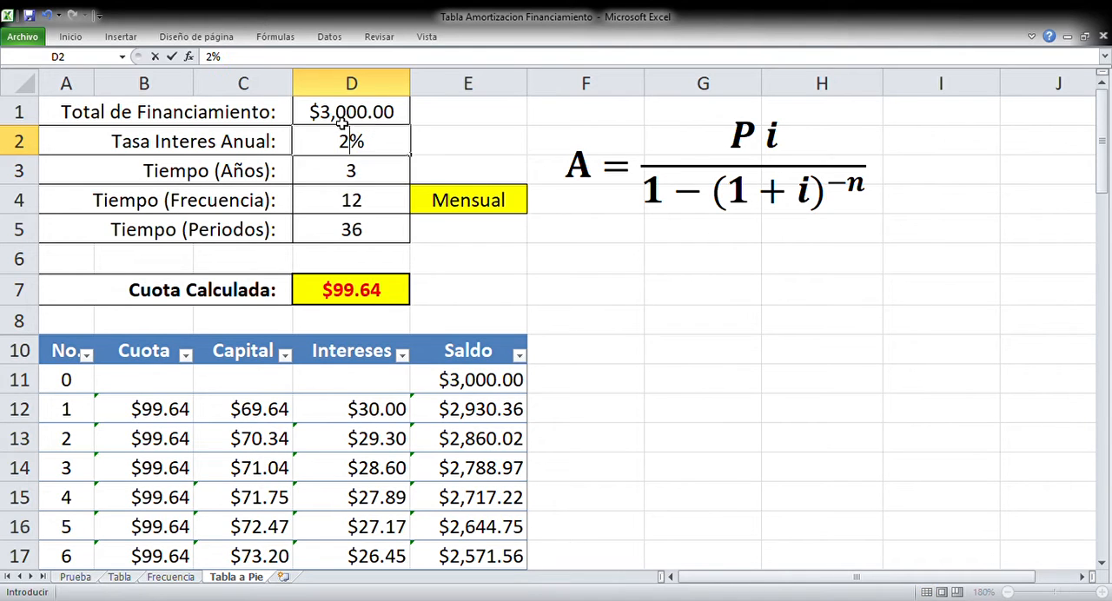
key("Return")
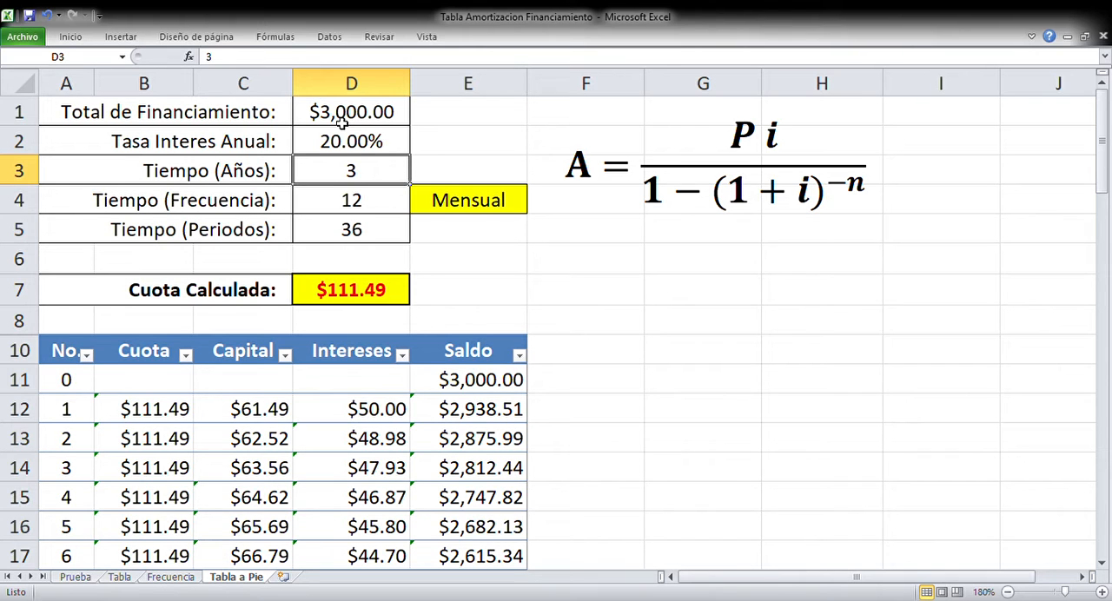
type("2")
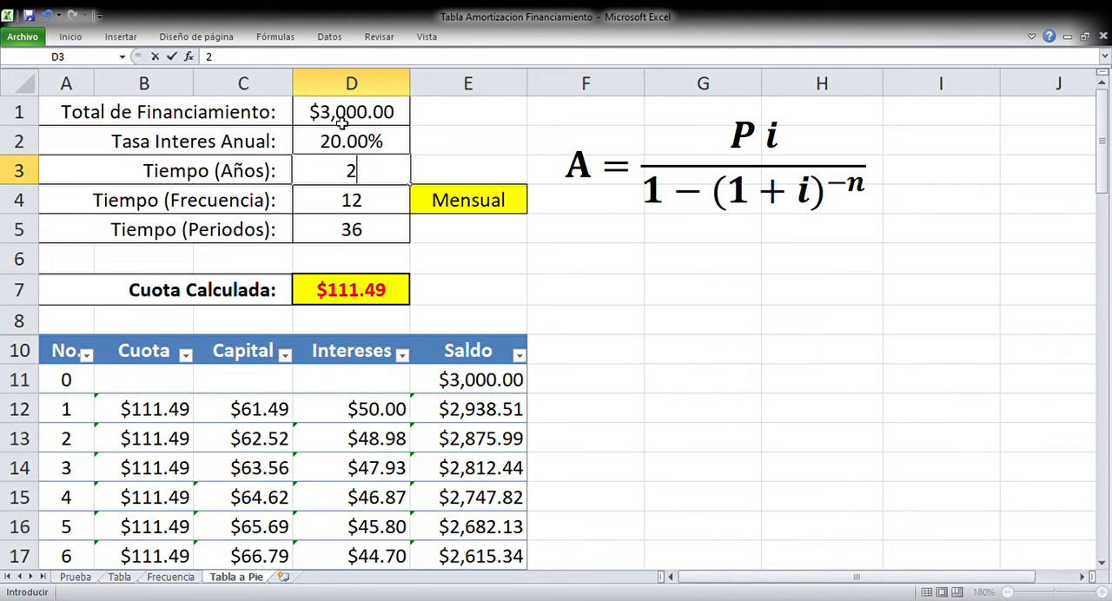
key("Return")
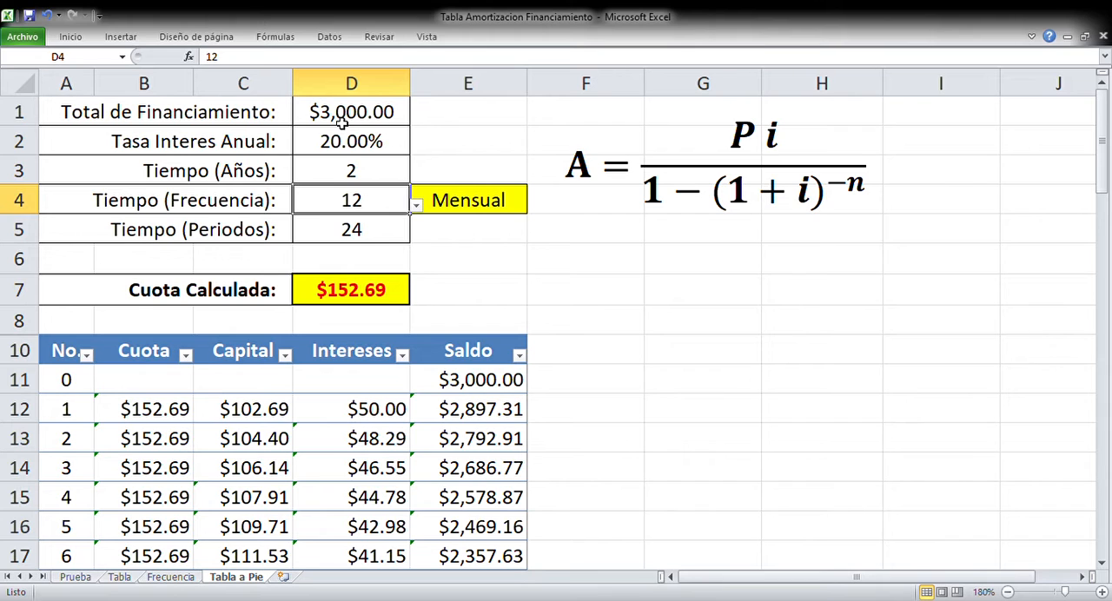
Re-enter the rate argument of the PAGO formula in D7 as $D$2/$D$4, using absolute references
left_click(337, 302)
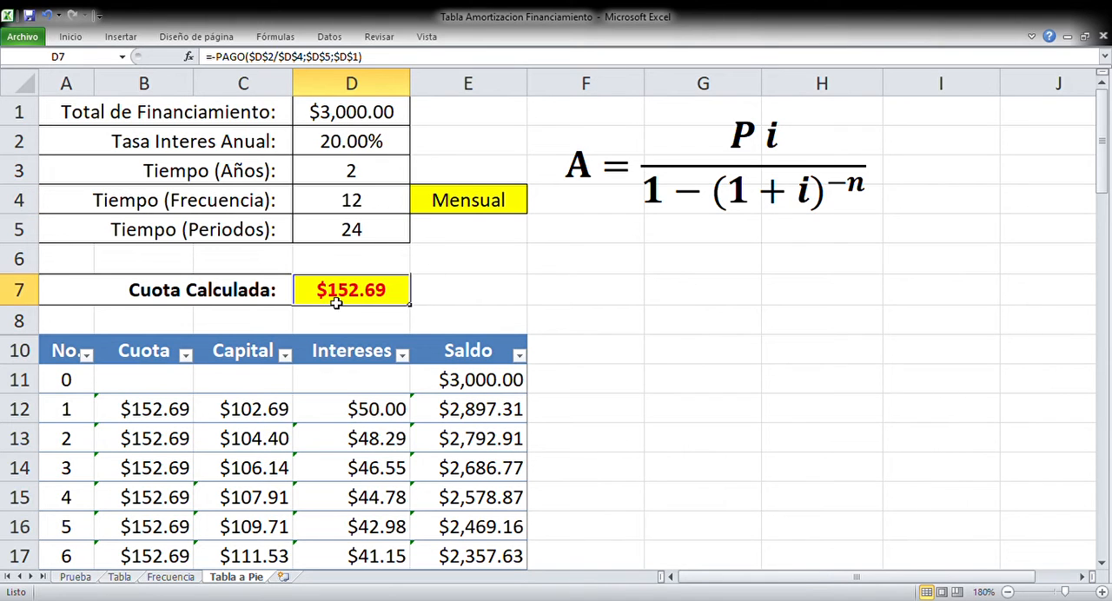
left_click(188, 57)
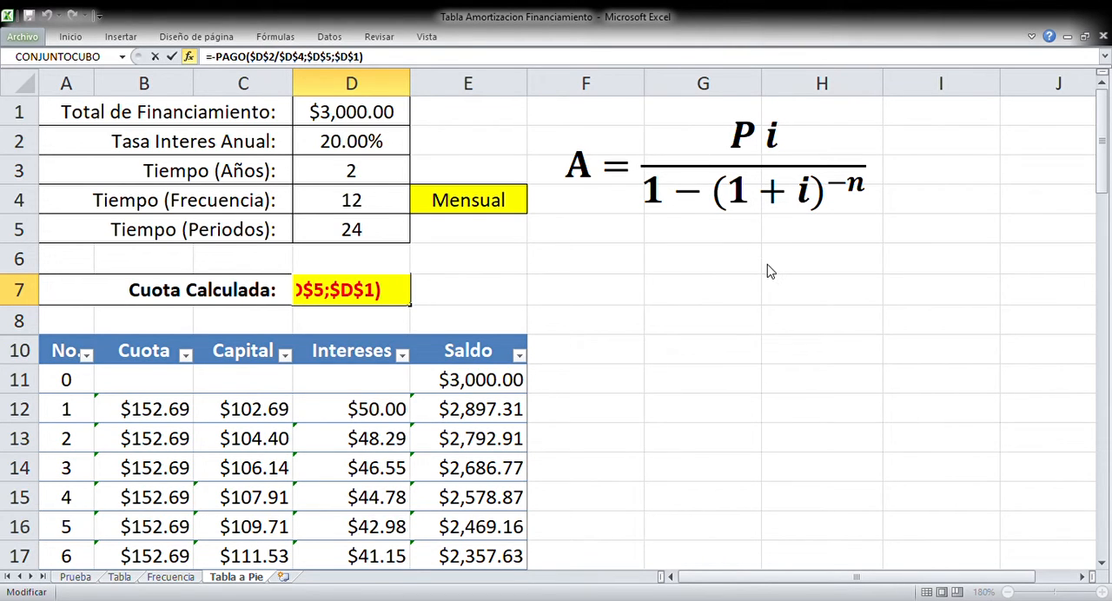
left_click(346, 143)
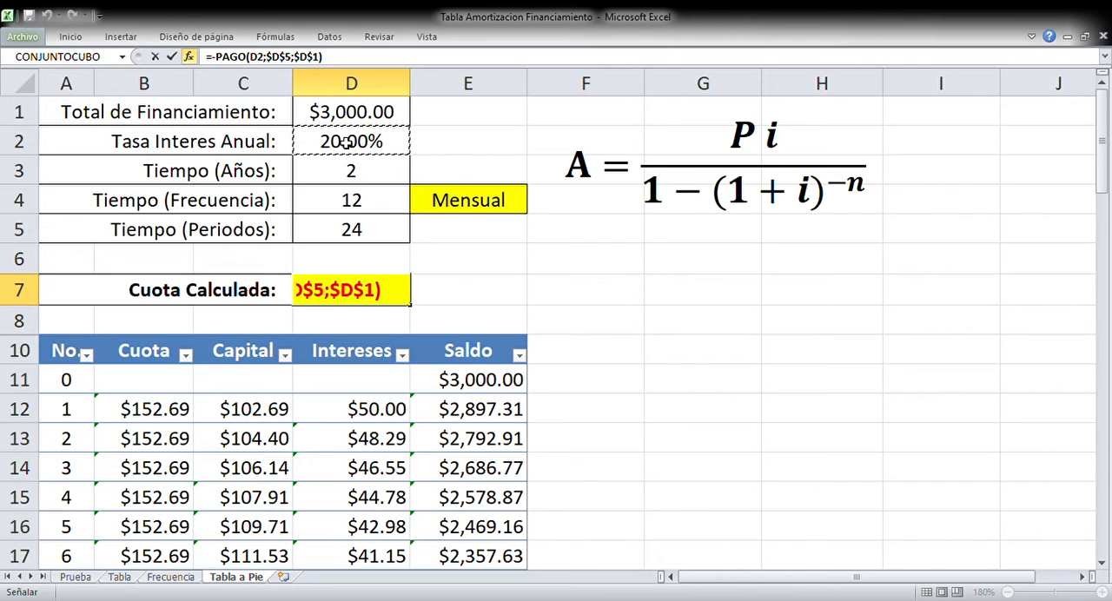
type("/")
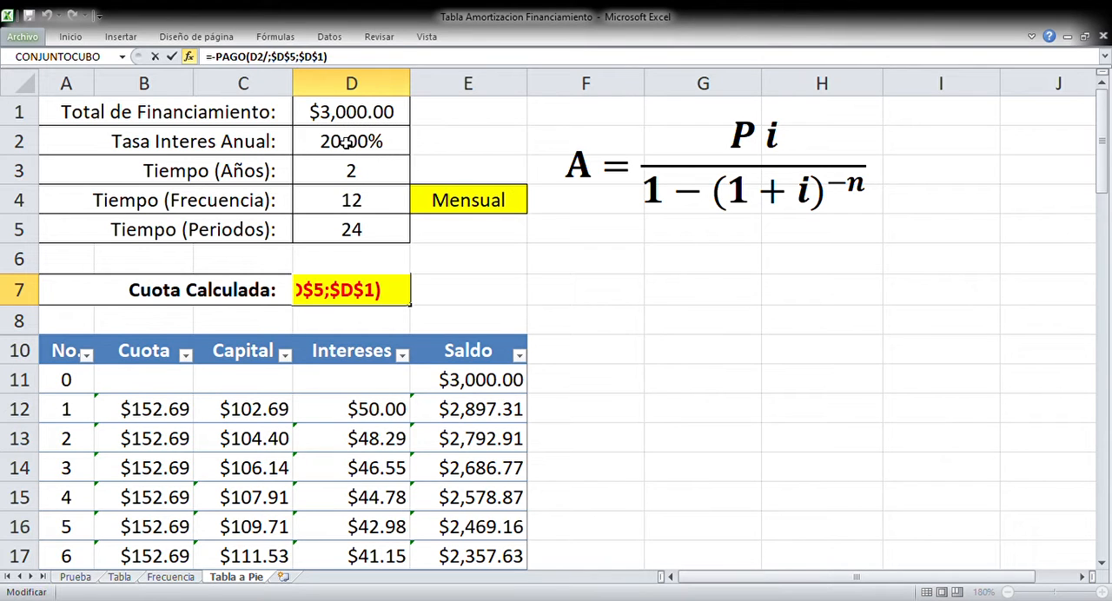
left_click(318, 212)
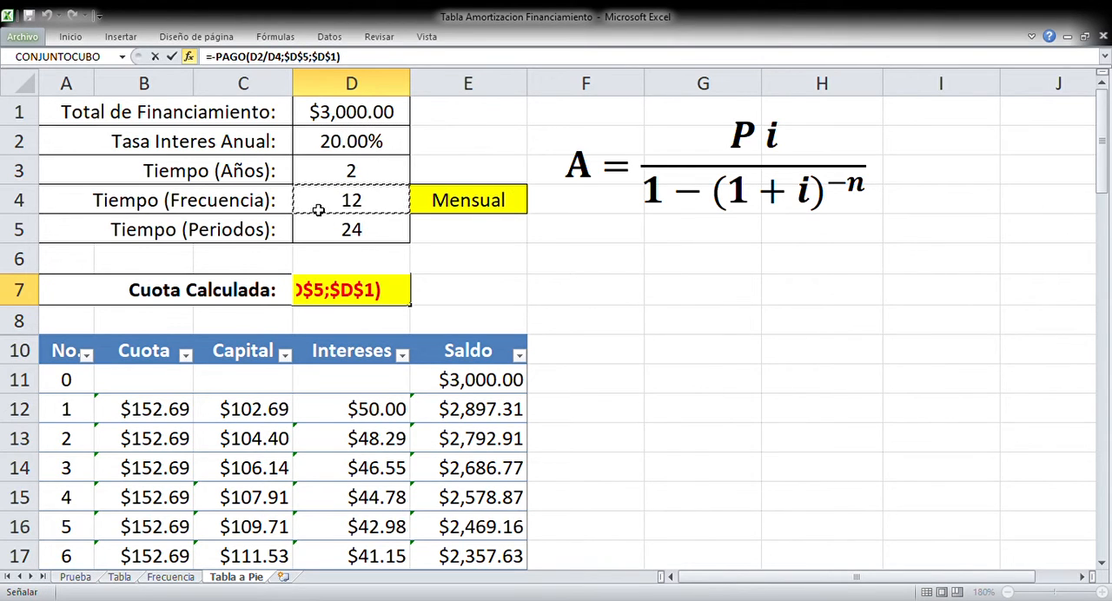
key("F2")
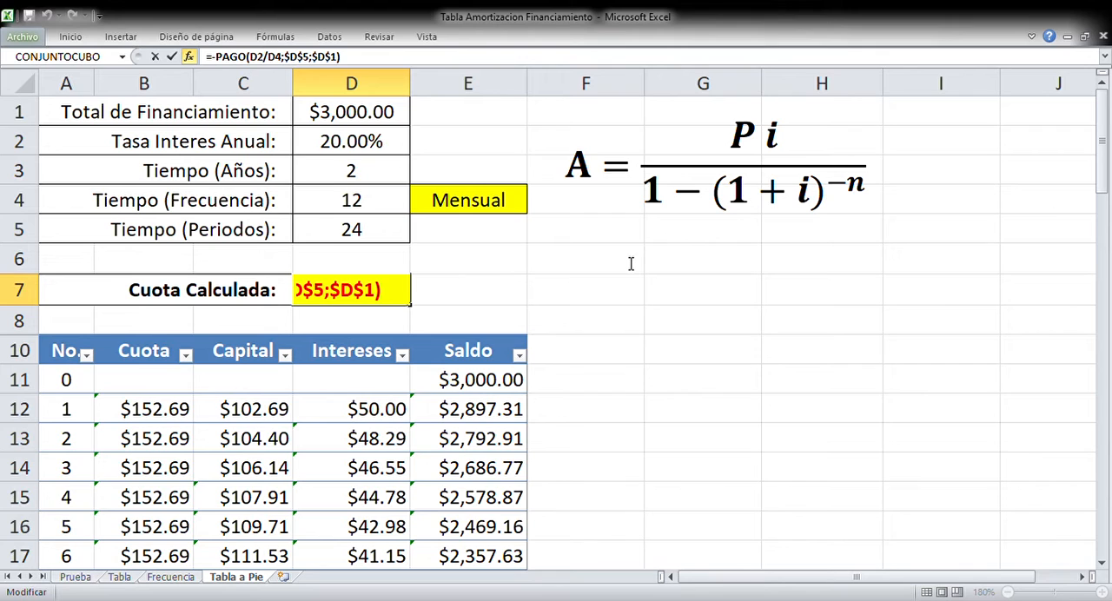
key("F4")
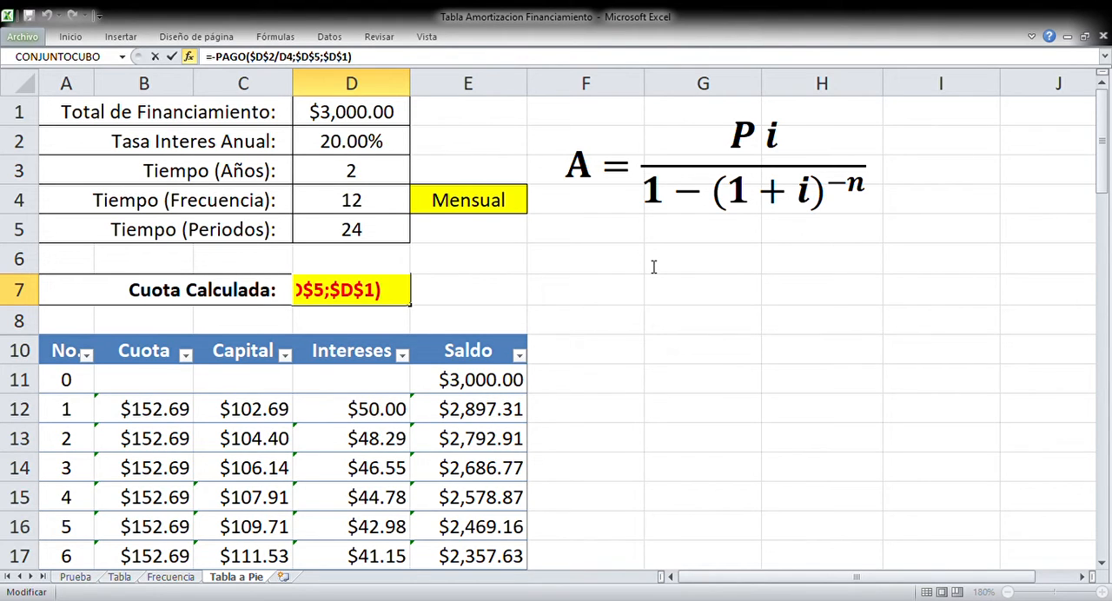
key("F4")
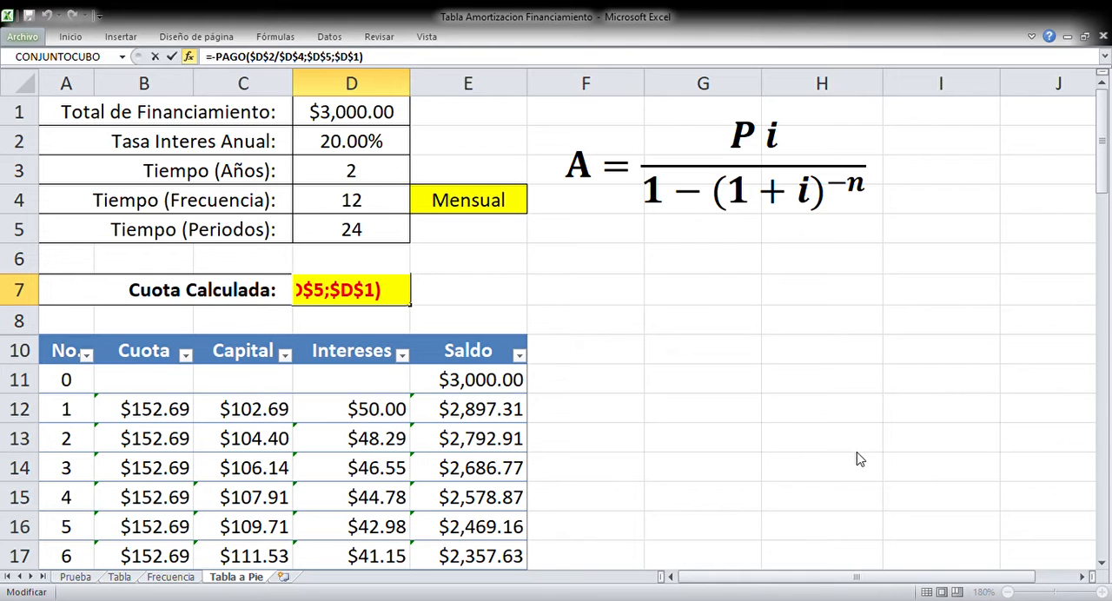
key("ctrl+Return")
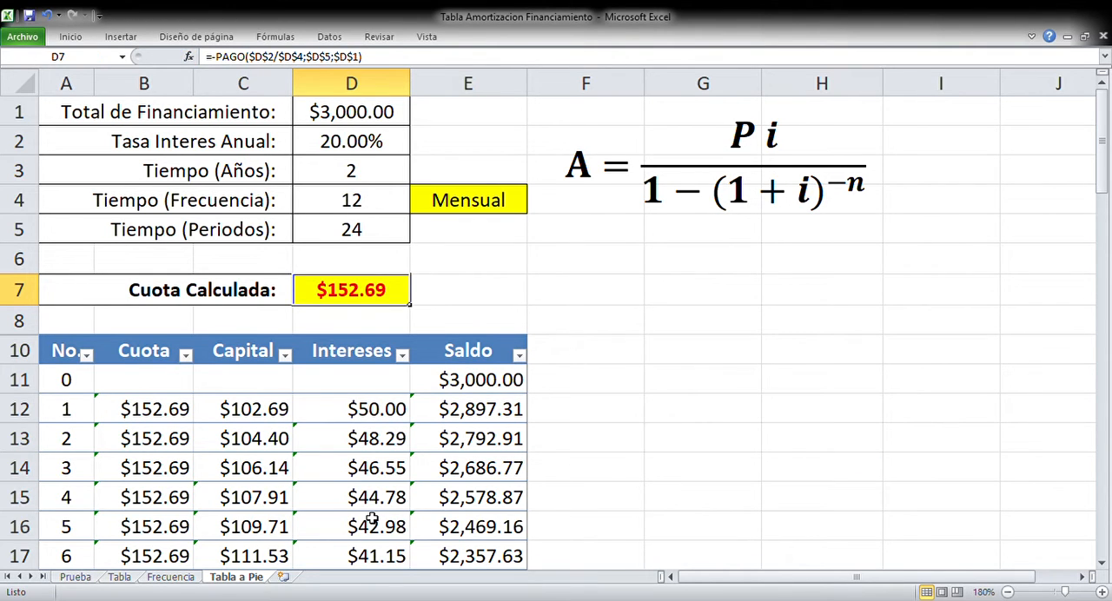
Examine the amortization table's rows down to the final installments
key("Down")
key("Down")
key("Down")
key("Down")
key("Down")
key("Left")
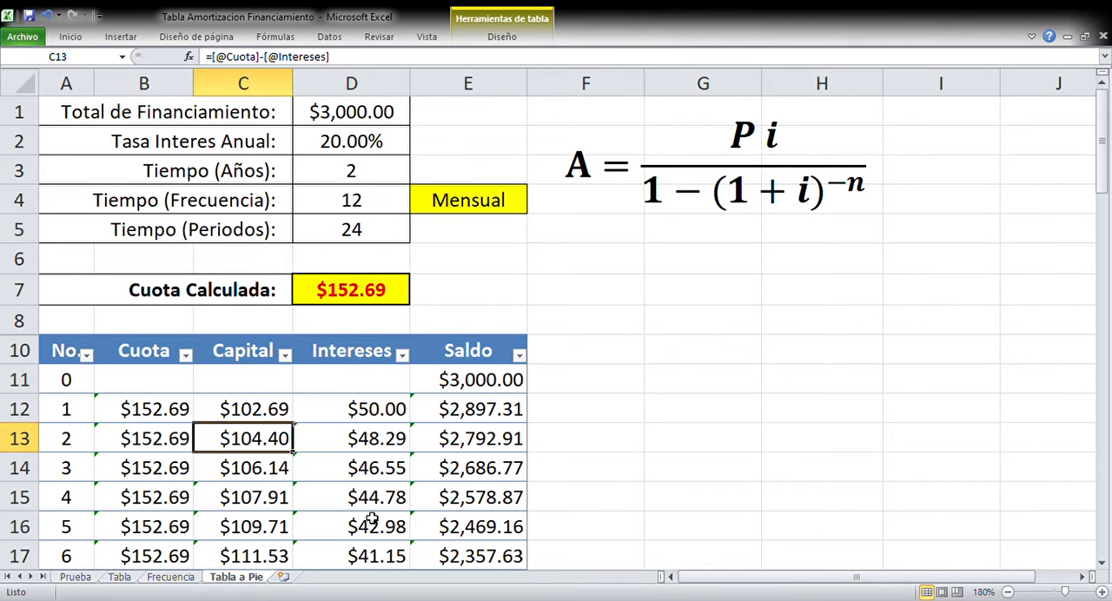
key("Left")
key("Left")
key("Down")
key("Down")
key("Down")
key("Down")
key("Down")
key("Down")
key("Down")
key("Down")
key("Down")
key("Down")
key("Down")
key("Down")
key("Down")
key("Down")
key("Down")
key("Down")
key("Down")
key("Down")
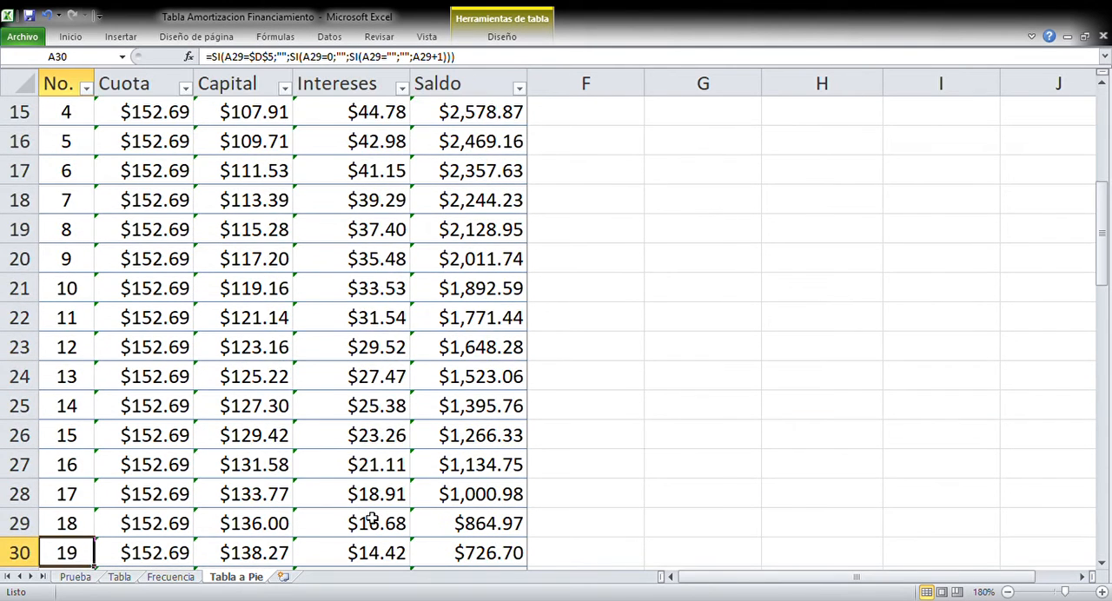
key("Down")
key("Down")
key("Down")
key("Up")
key("Up")
key("Up")
key("Up")
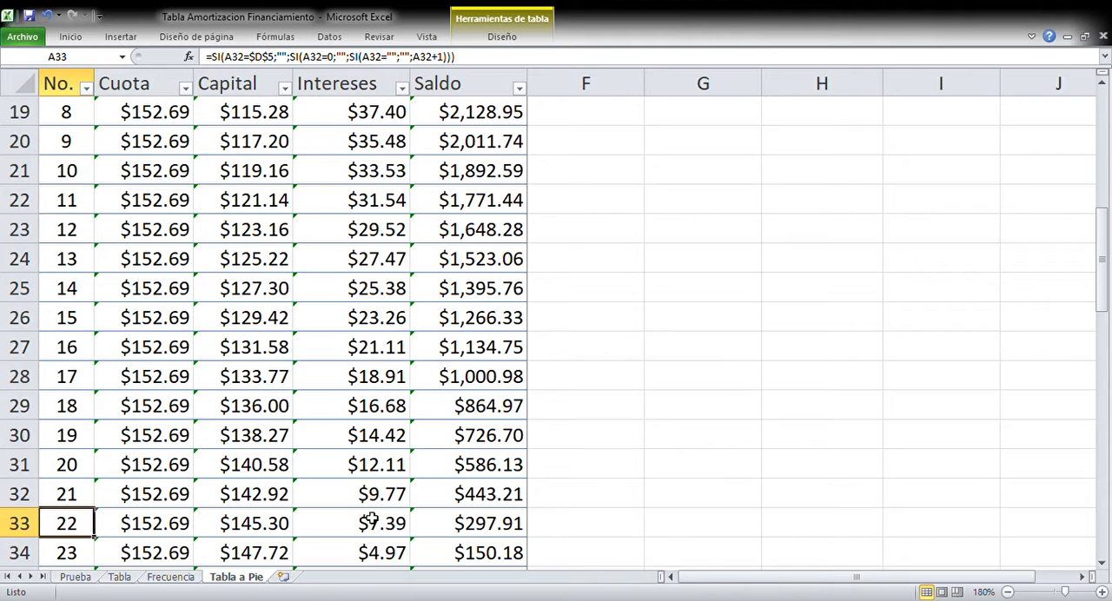
key("Up")
key("Up")
key("Up")
key("Up")
key("Up")
key("Up")
key("Up")
key("Up")
key("Up")
key("Up")
key("Up")
key("Up")
key("Up")
key("Up")
key("Up")
key("Up")
key("Up")
key("Up")
key("Up")
key("Up")
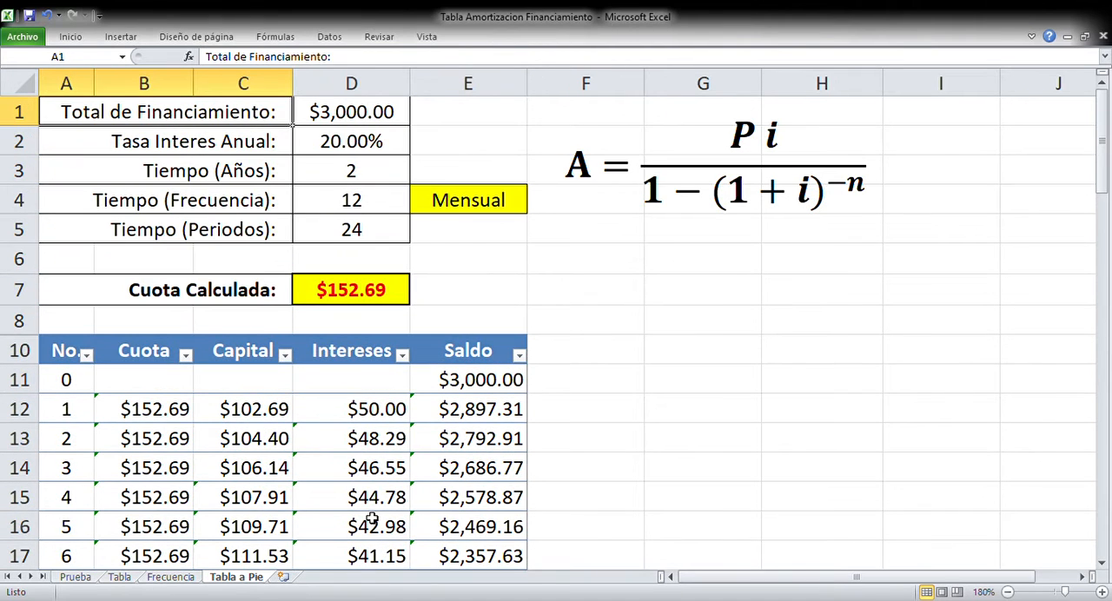
Set the annual interest rate in D2 to 12%
key("Right")
key("Right")
key("Right")
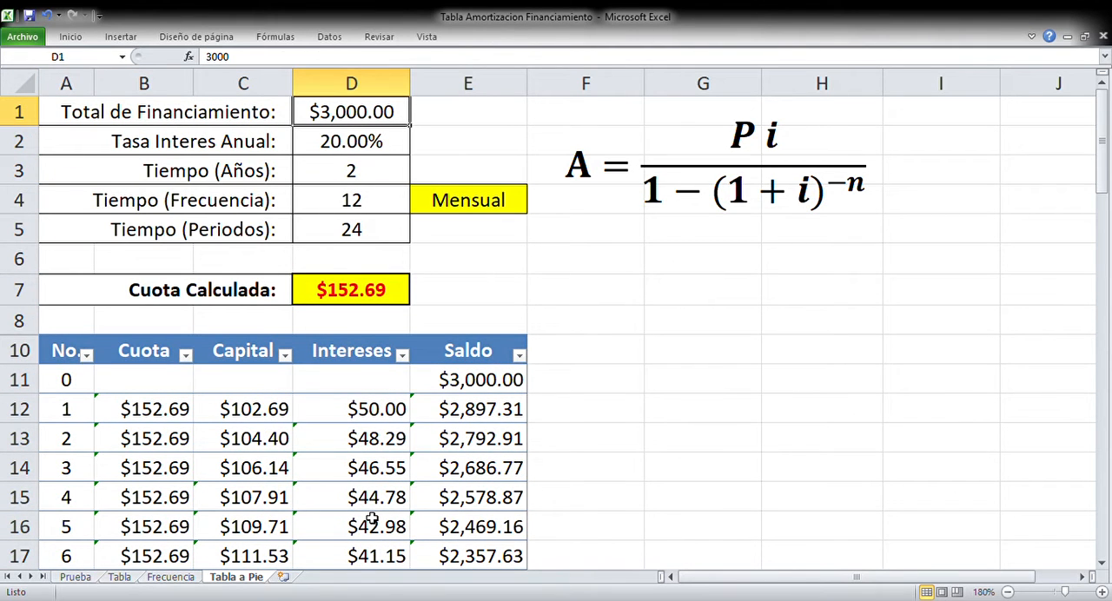
key("Down")
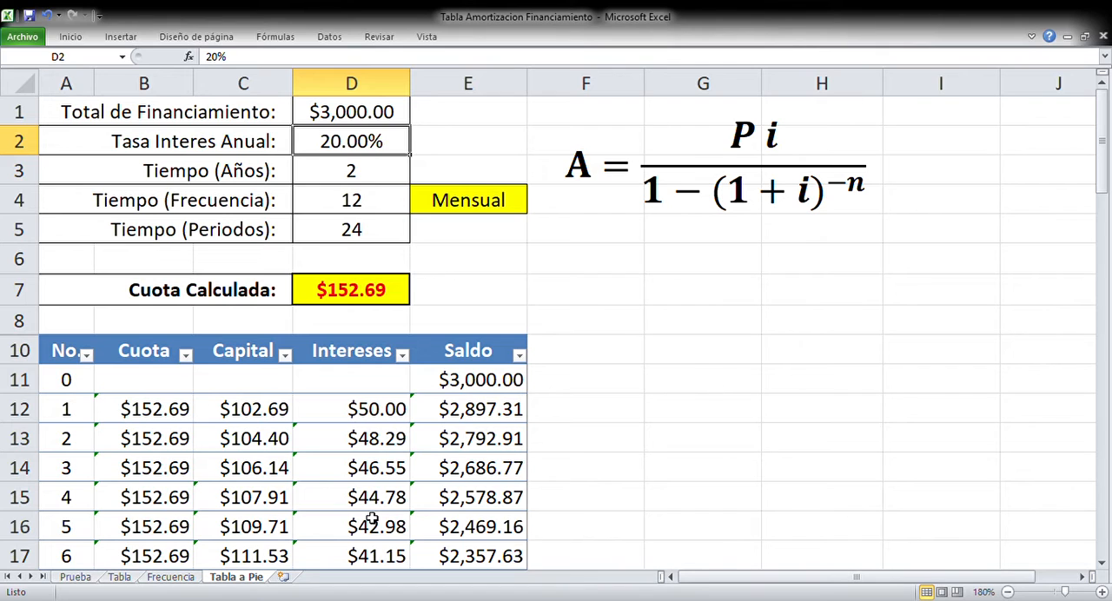
type("12")
key("Return")
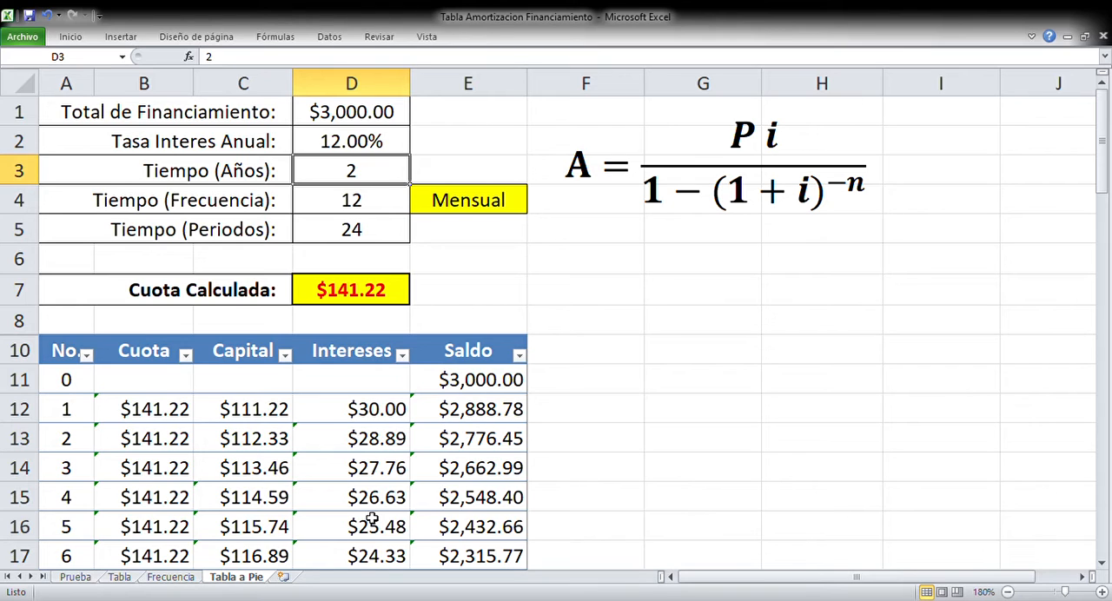
Set the payment frequency in D4 to 1 for annual payments
key("Down")
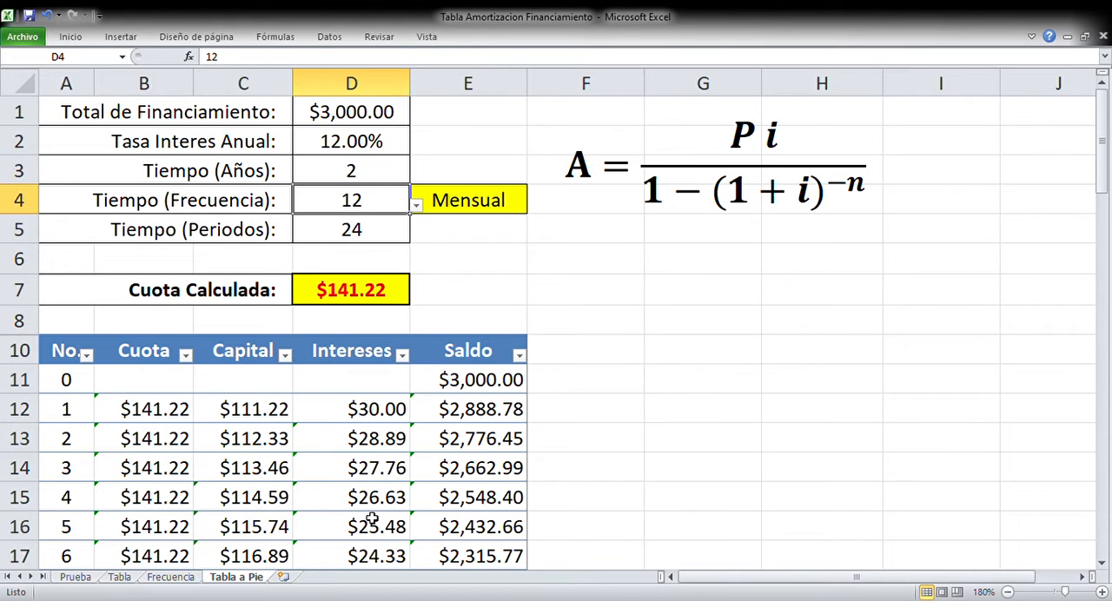
type("1")
key("Return")
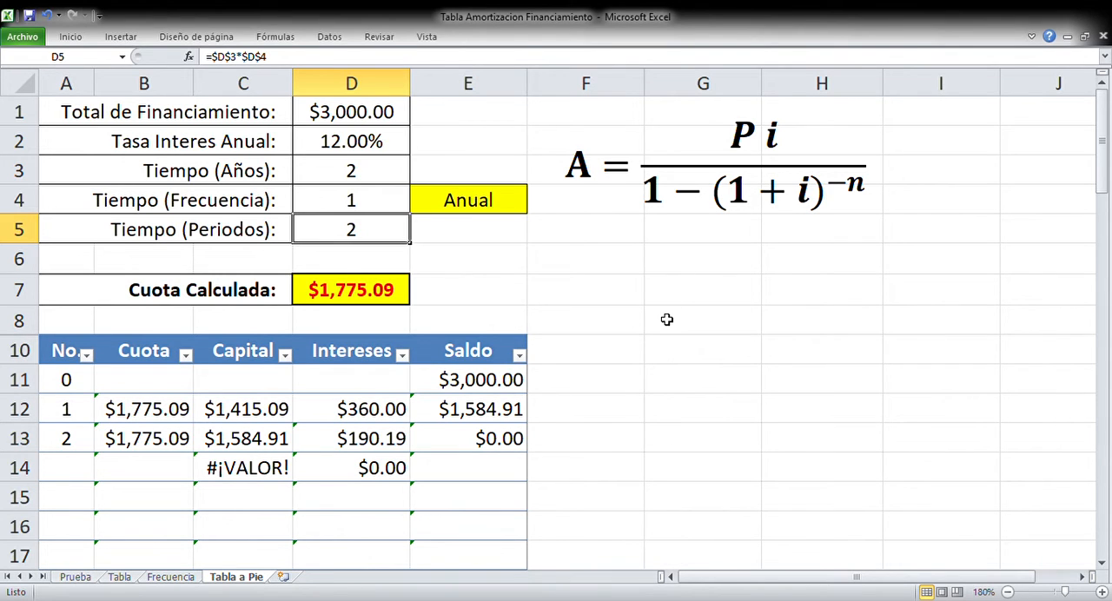
left_click(670, 170)
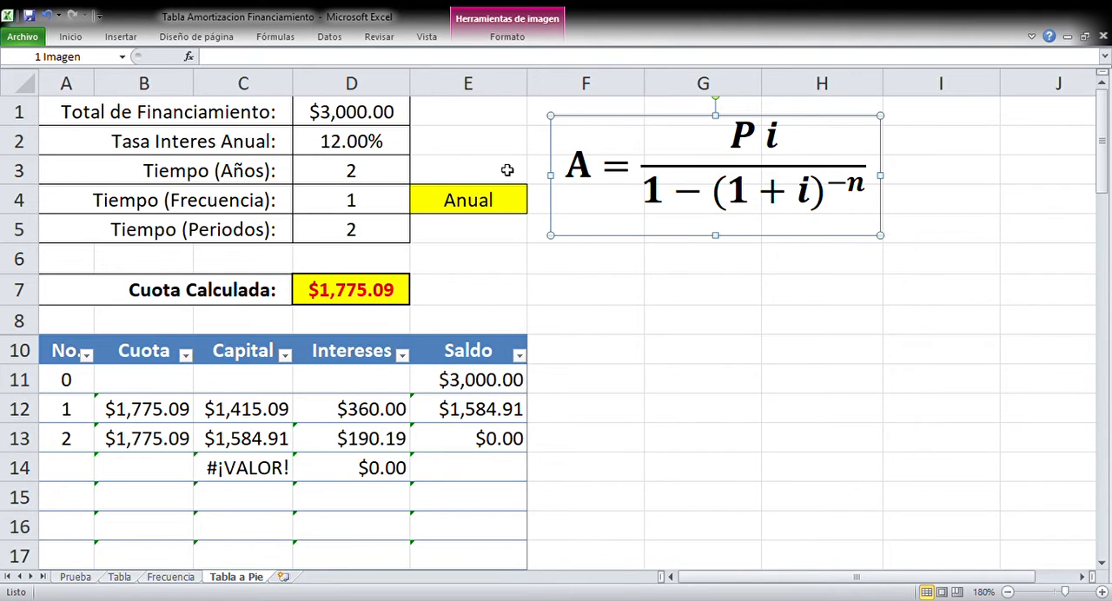
left_click(343, 118)
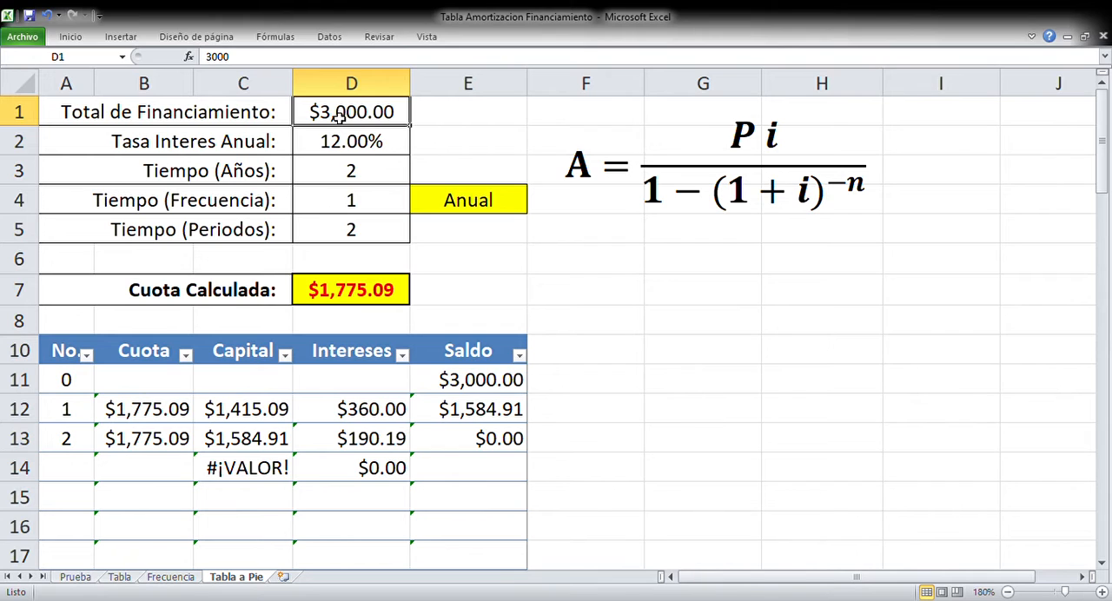
Calculate the annual-period rate in cell G8 with the formula =12/1
left_click(727, 332)
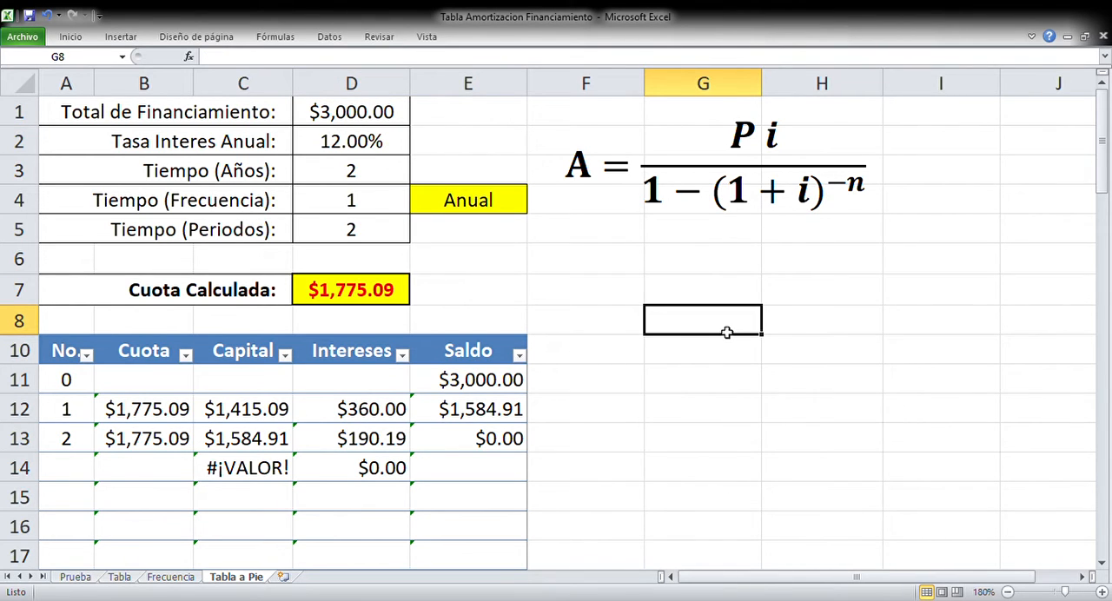
type("=")
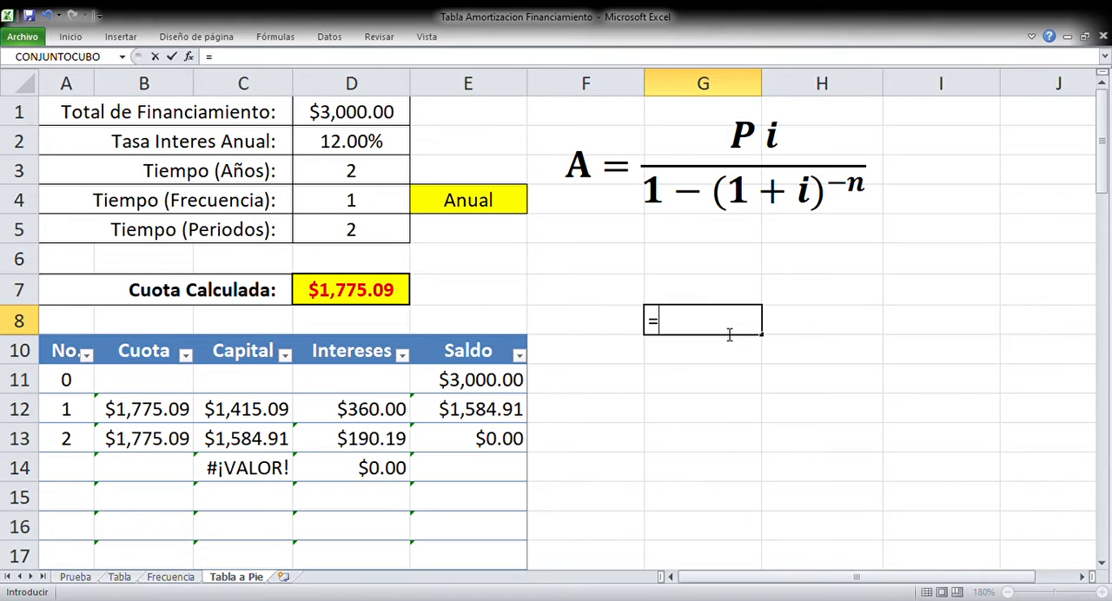
type("12/1")
key("Return")
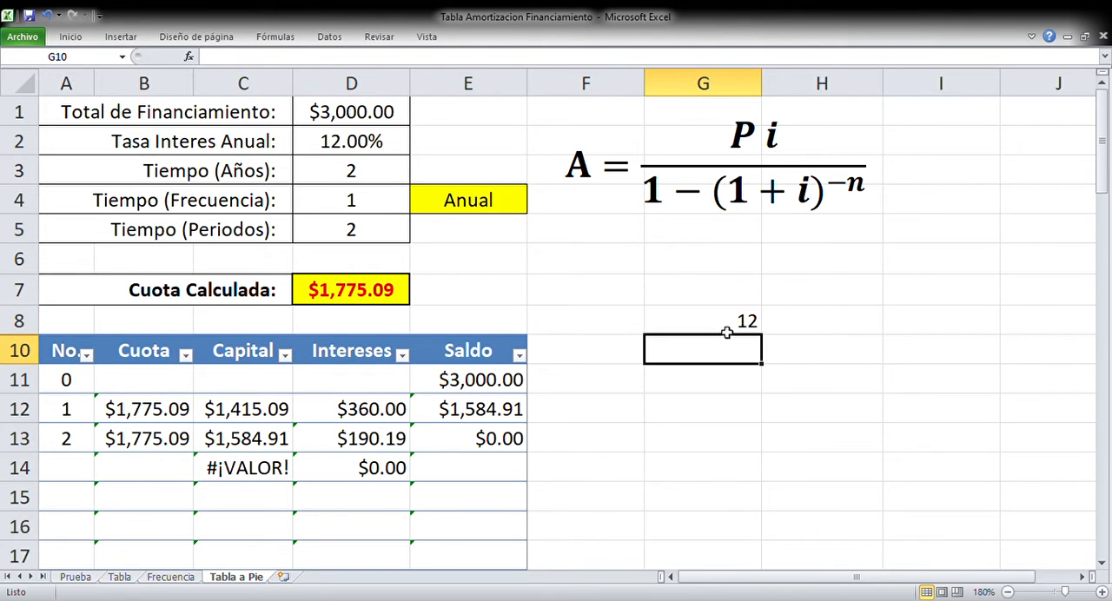
left_click(727, 333)
Set the payment frequency in D4 to 12 for monthly payments
left_click(350, 201)
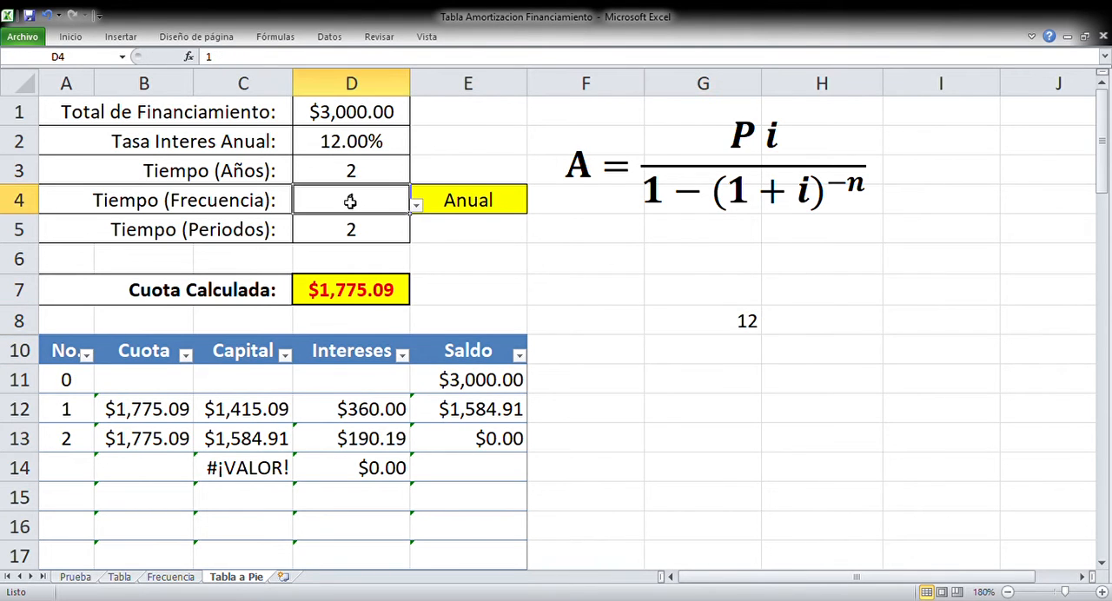
type("12")
key("Return")
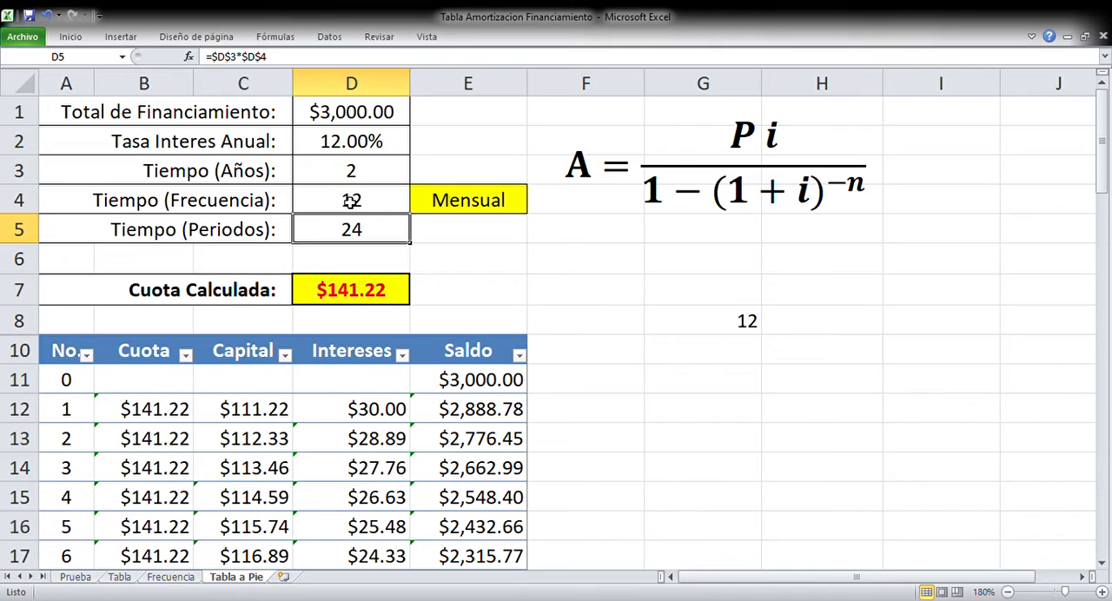
Replace the calculation in G8 with =12/12 to get the monthly rate
key("Down")
key("Down")
key("Right")
key("Right")
key("Right")
key("Down")
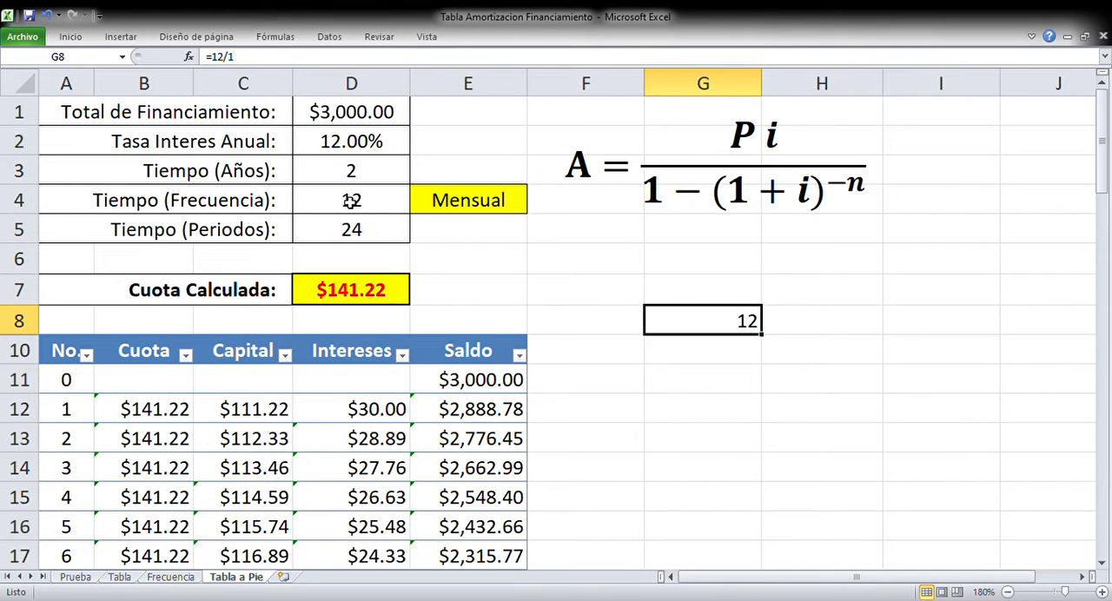
type("=12/12")
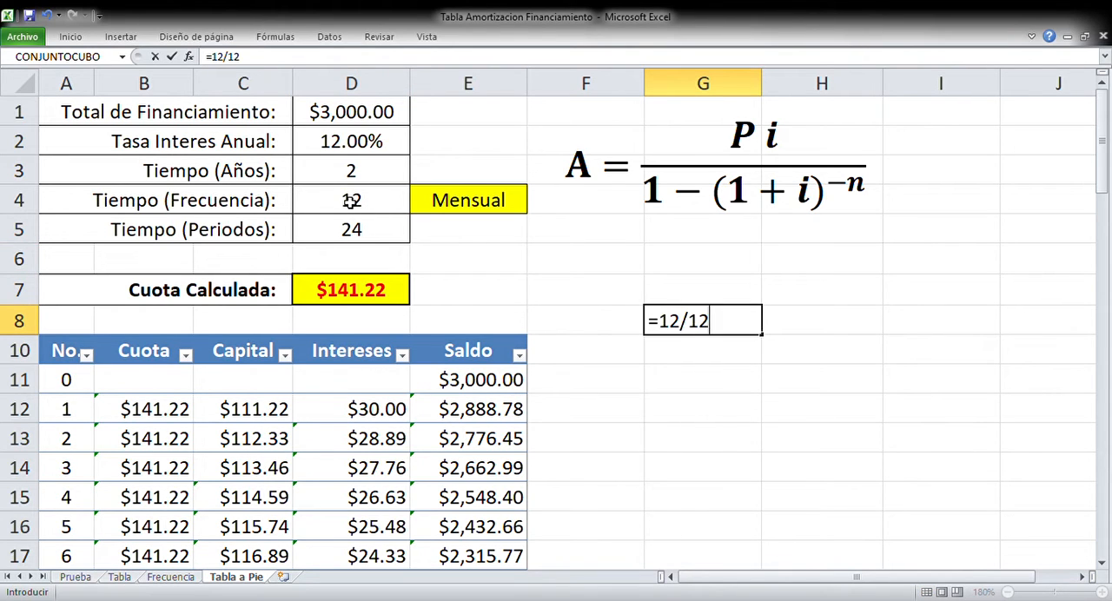
key("Return")
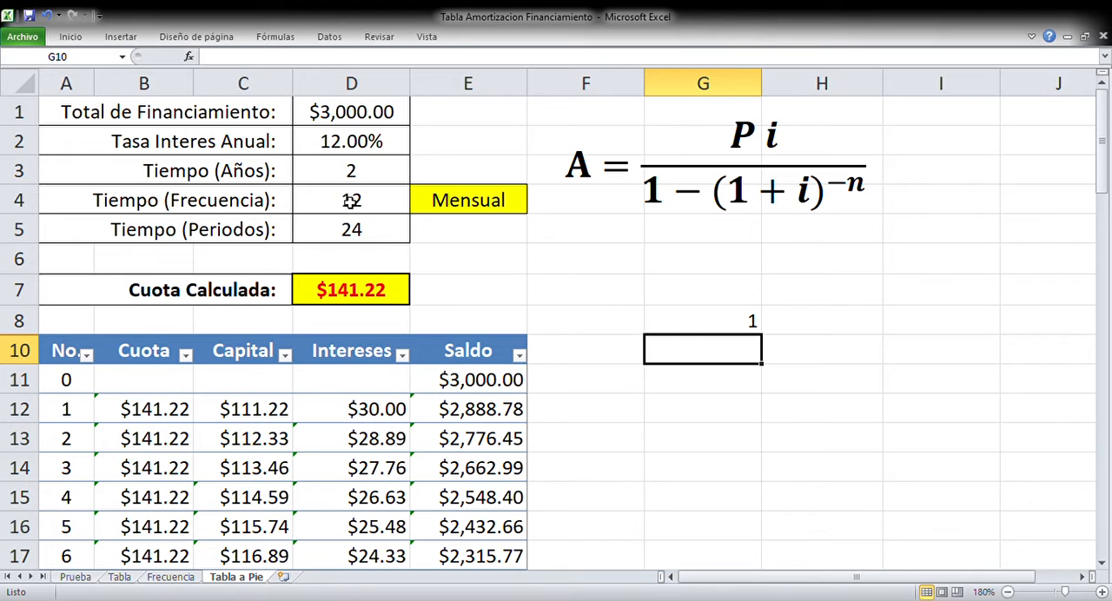
Clear the rate calculation in G8 and set the payment frequency in D4 to 2 for semiannual payments
key("Up")
key("Delete")
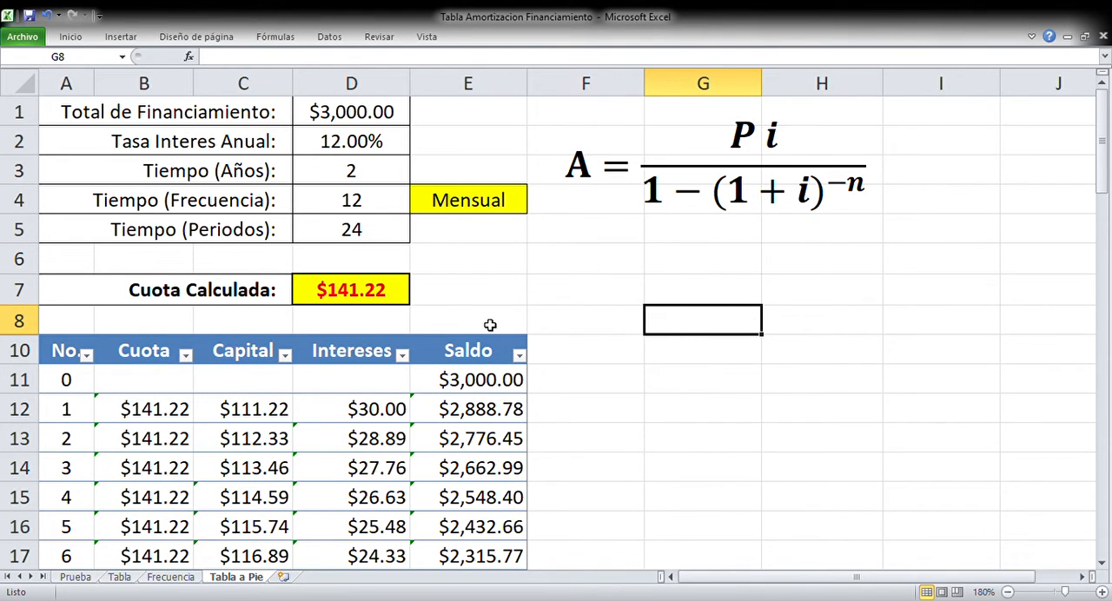
left_click(352, 199)
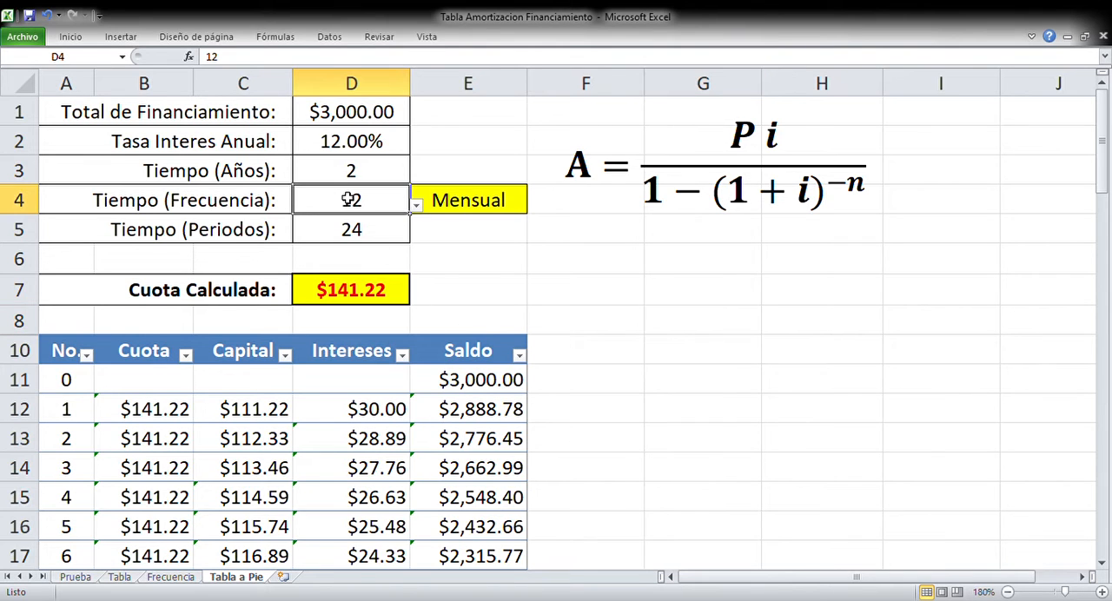
type("2")
key("Return")
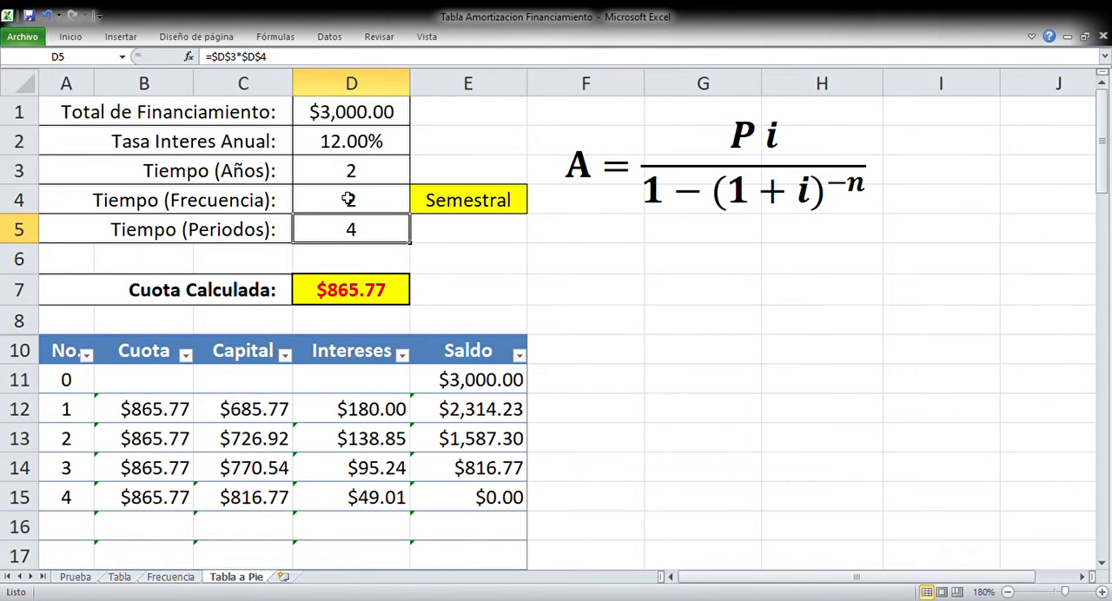
Set the payment frequency in D4 to 1 for annual payments
left_click(347, 199)
type("1")
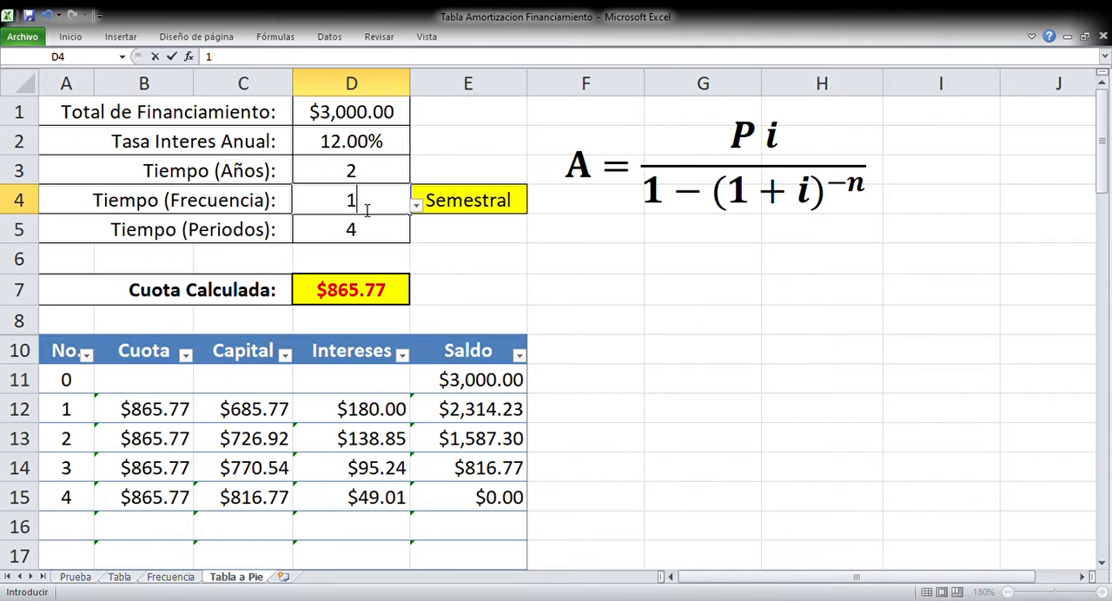
key("Return")
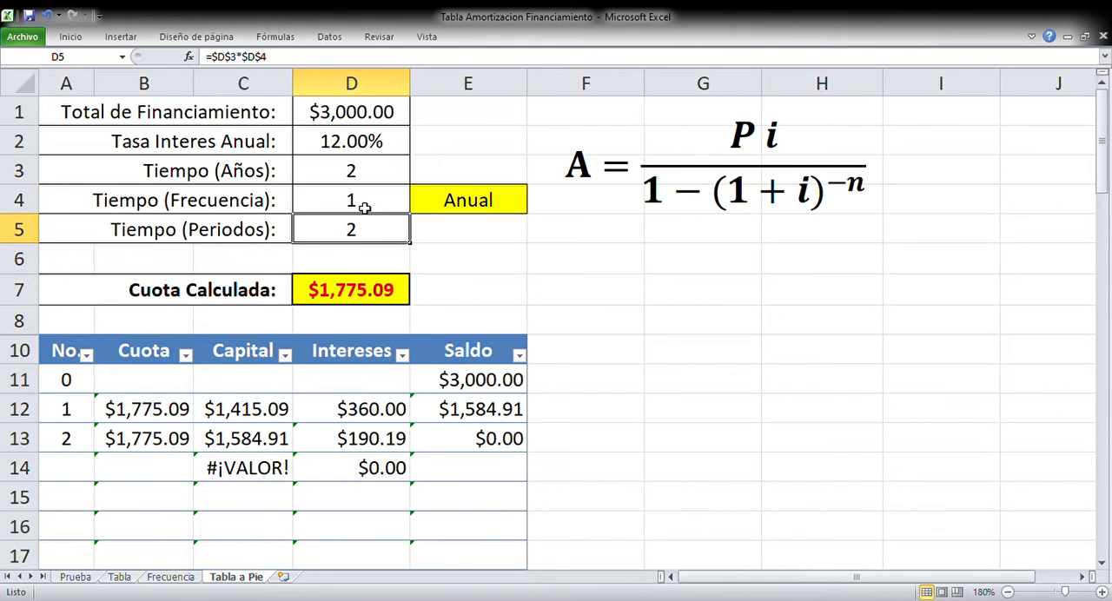
Examine the PAGO function and its arguments behind the calculated installment in D7, and the annuity formula image it corresponds to
left_click(342, 296)
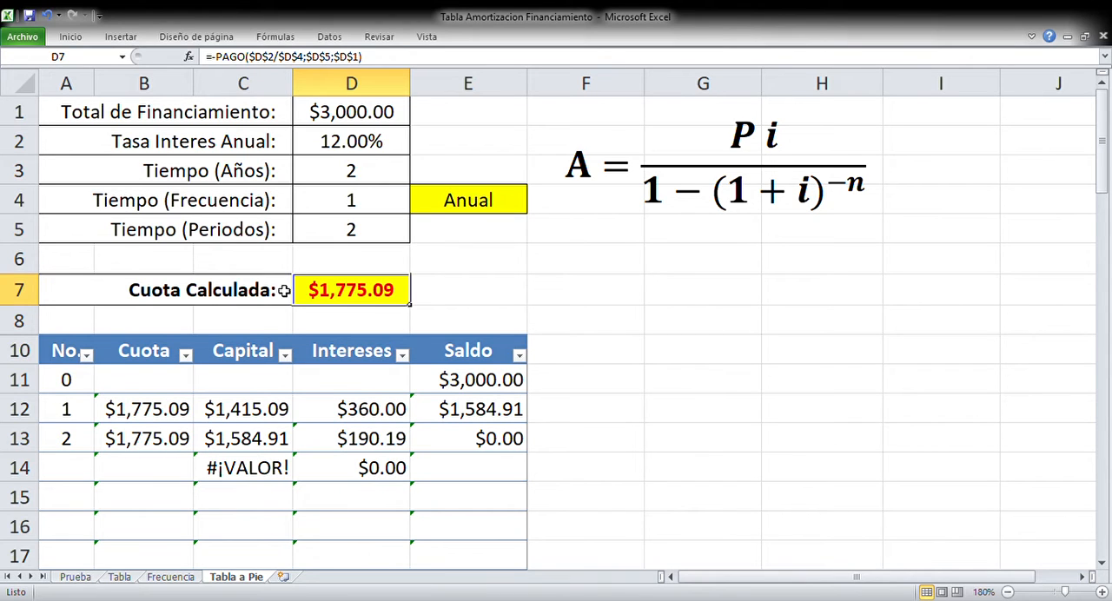
left_click(233, 285)
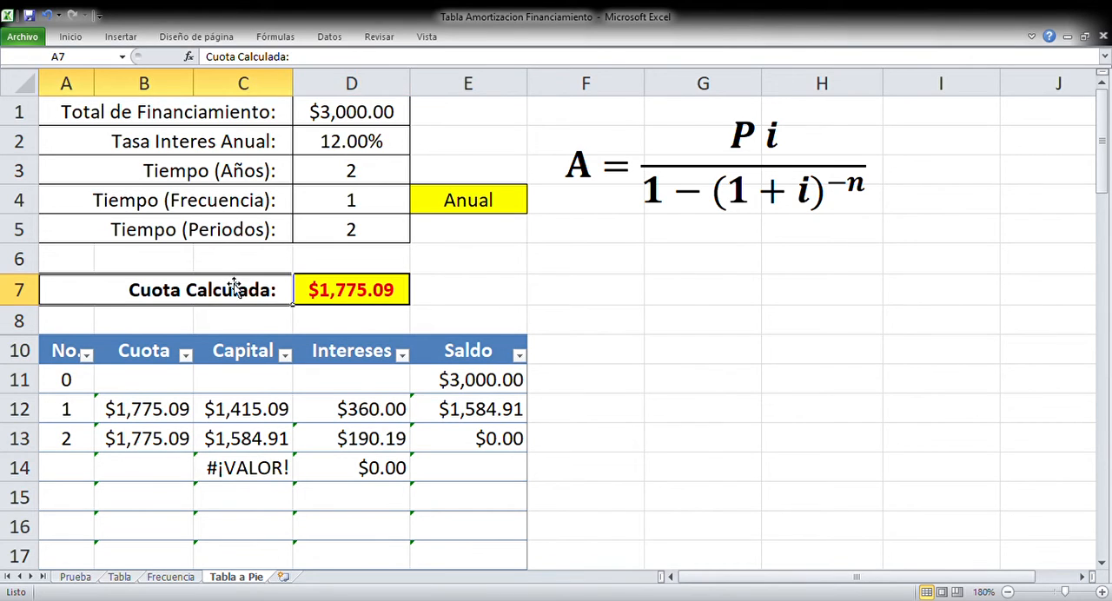
left_click(345, 300)
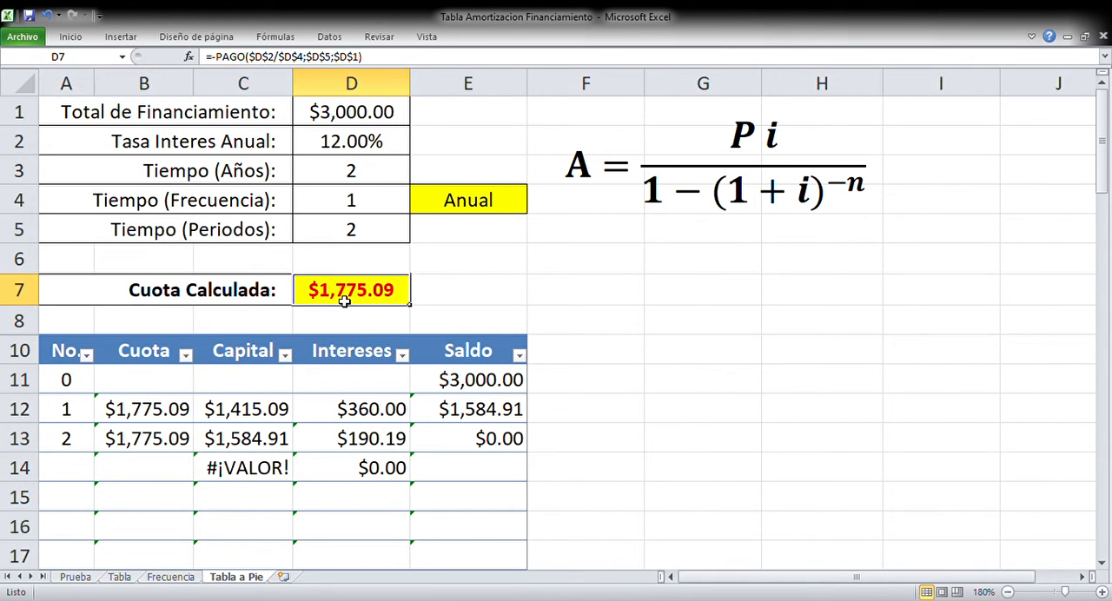
left_click(188, 57)
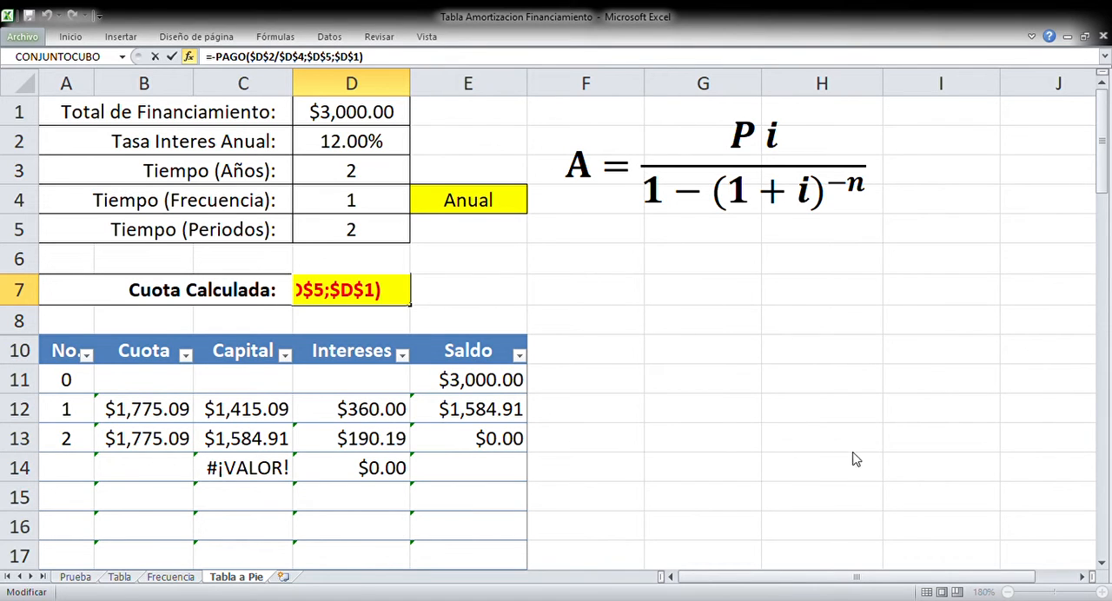
key("Return")
left_click(730, 150)
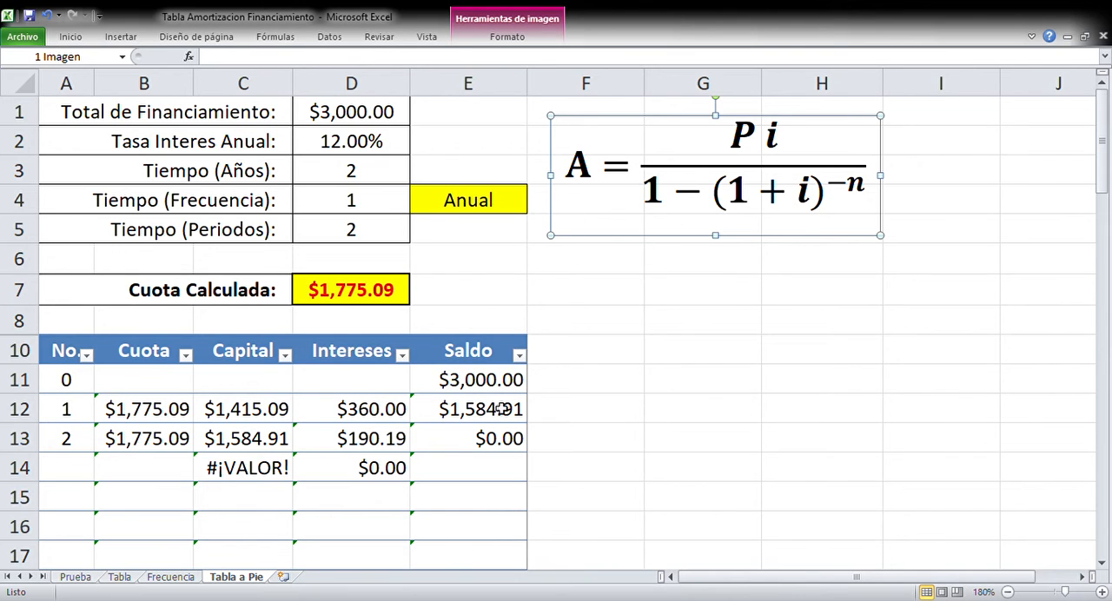
Review the amortization table's column headings from No. to Saldo and the period 0 row across to its balance in E11
left_click(74, 356)
left_click(174, 351)
left_click(230, 354)
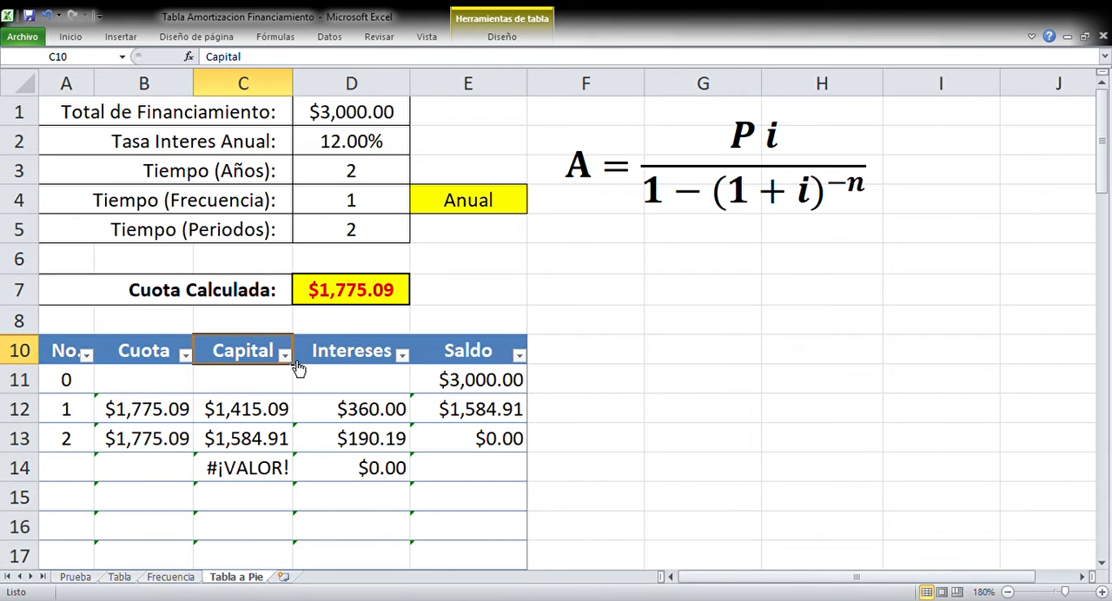
left_click(344, 358)
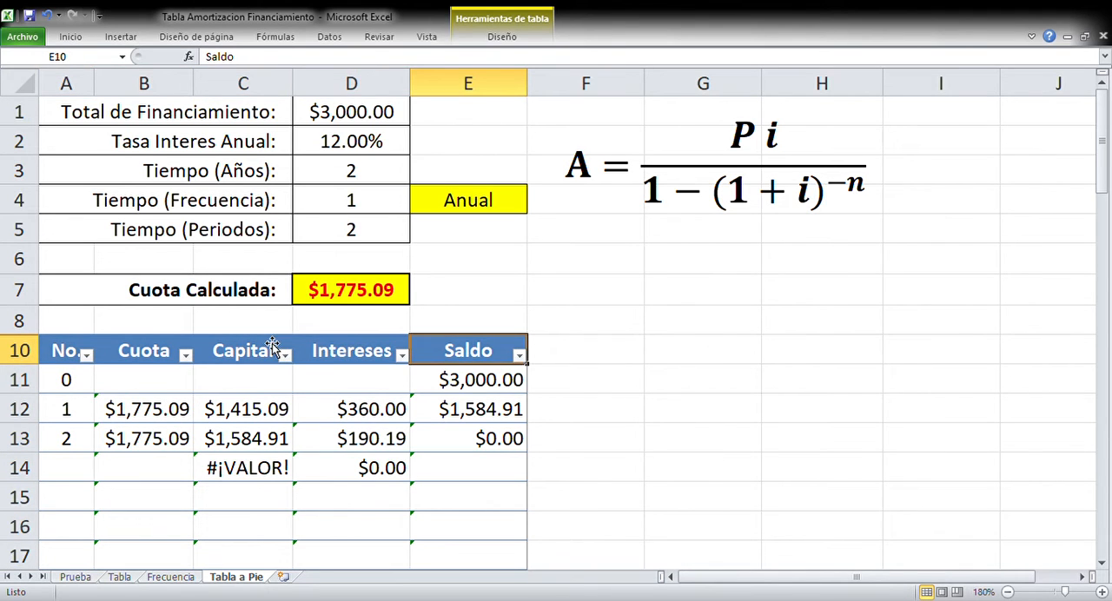
left_click(67, 380)
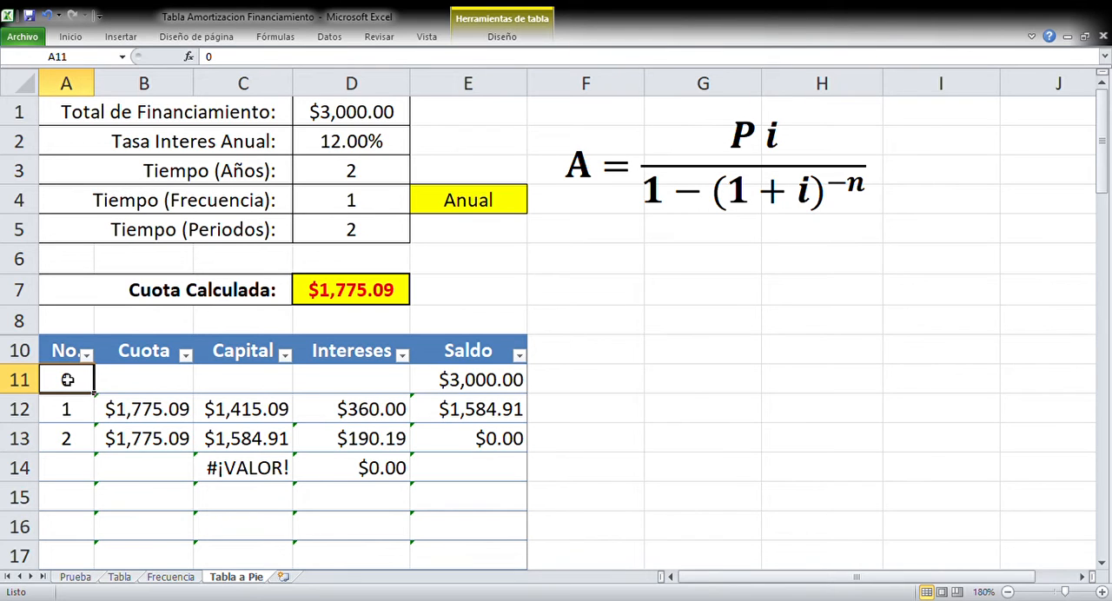
key("Right")
key("Right")
key("Right")
key("Right")
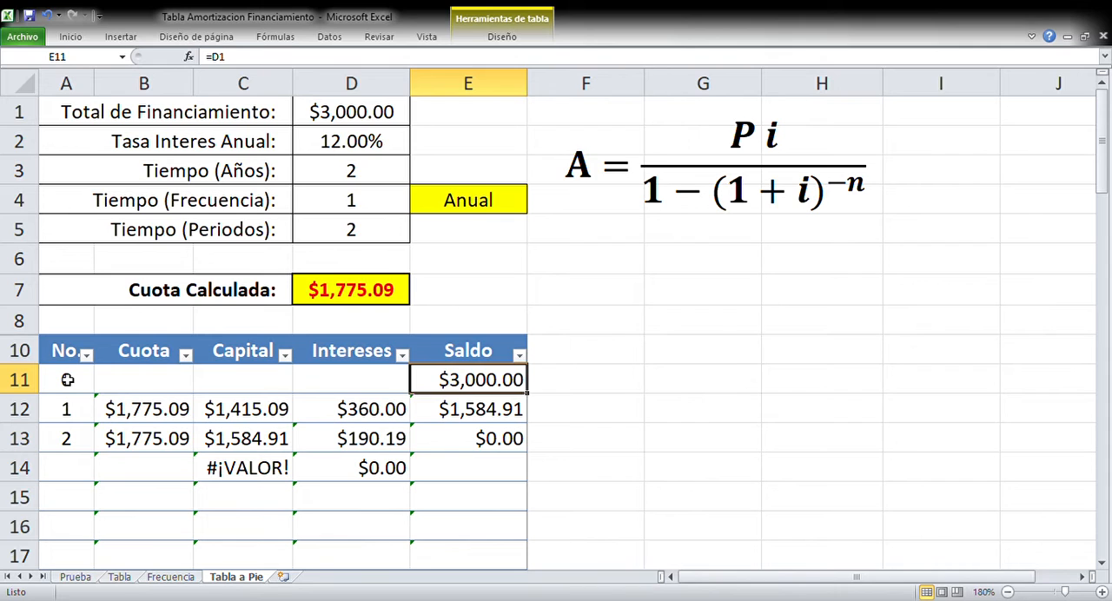
Clear the Capital, Intereses and Saldo cells in the range C12:E14 of the amortization table
key("Left")
key("Left")
key("Down")
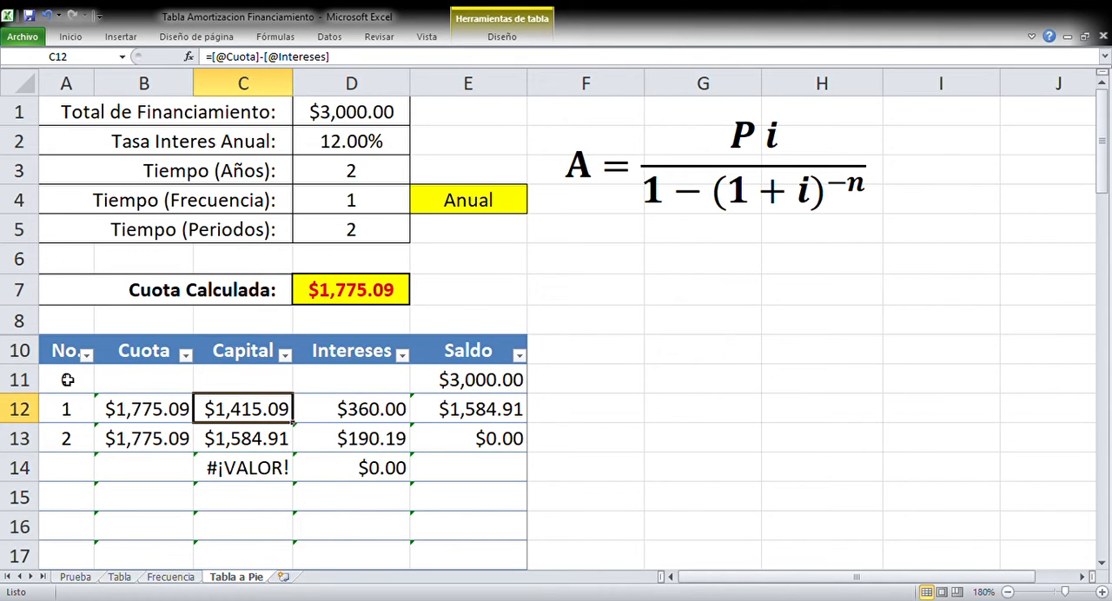
key("shift+Right")
key("shift+Right")
key("shift+Down")
key("shift+Down")
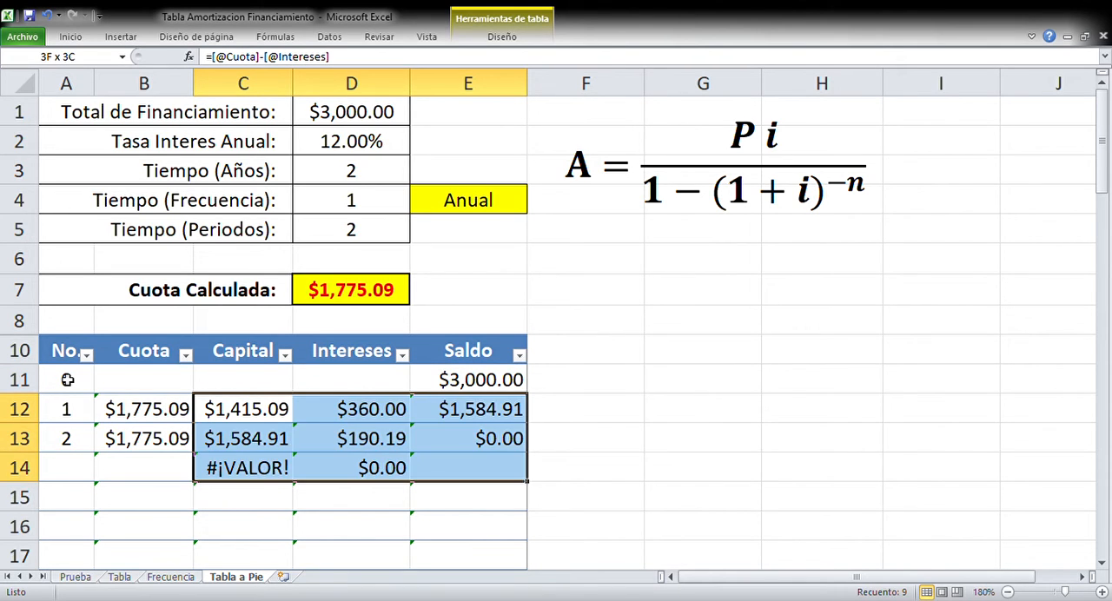
key("Delete")
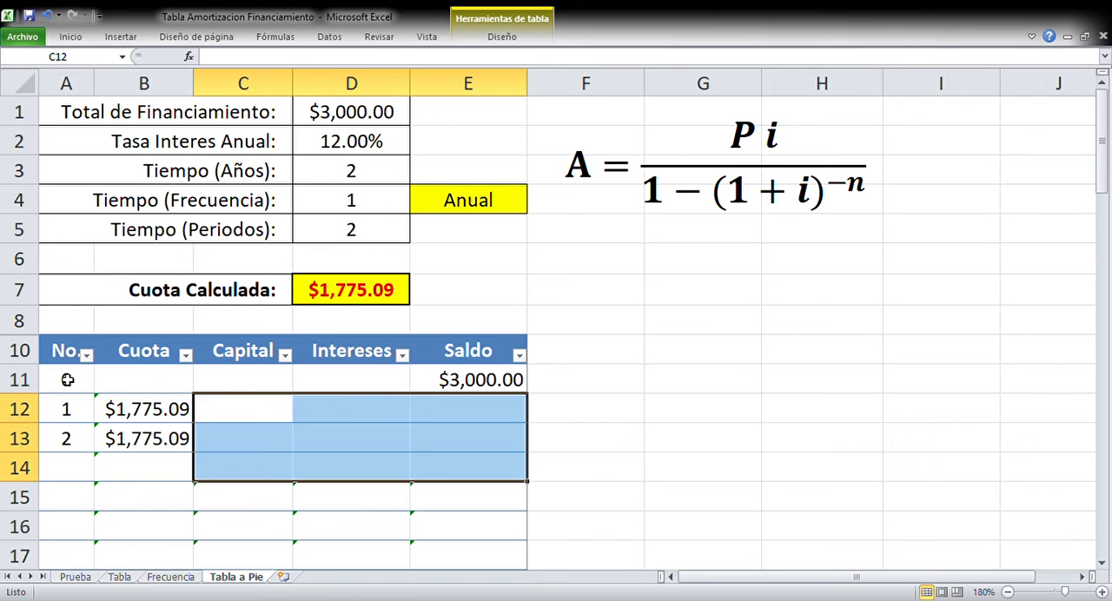
key("Up")
key("Down")
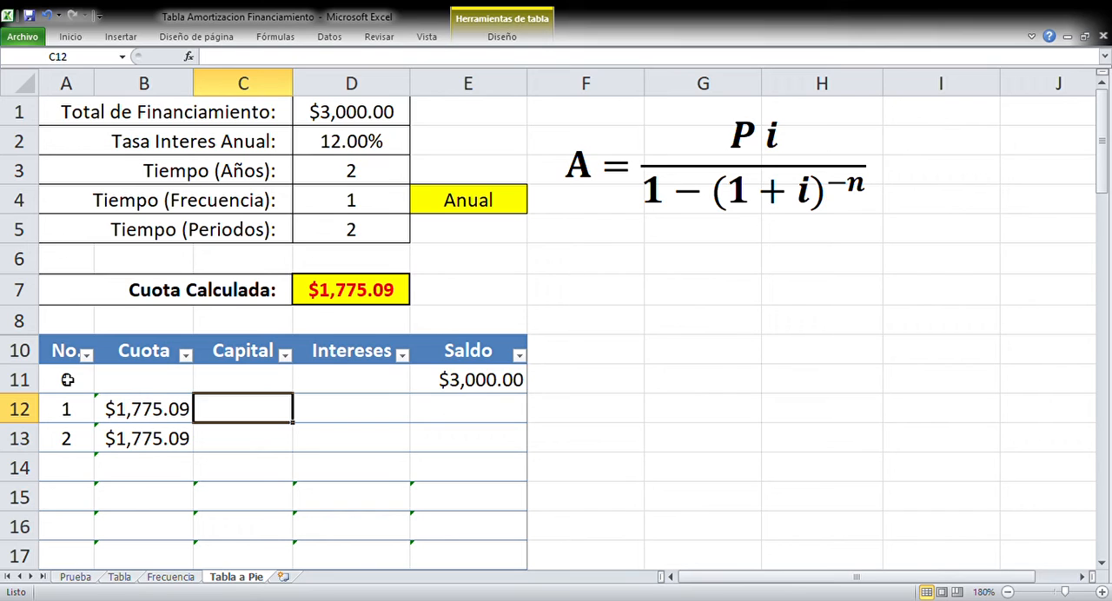
Calculate the first period's interest in D12 with the formula =E11*(D2/D4)
key("Right")
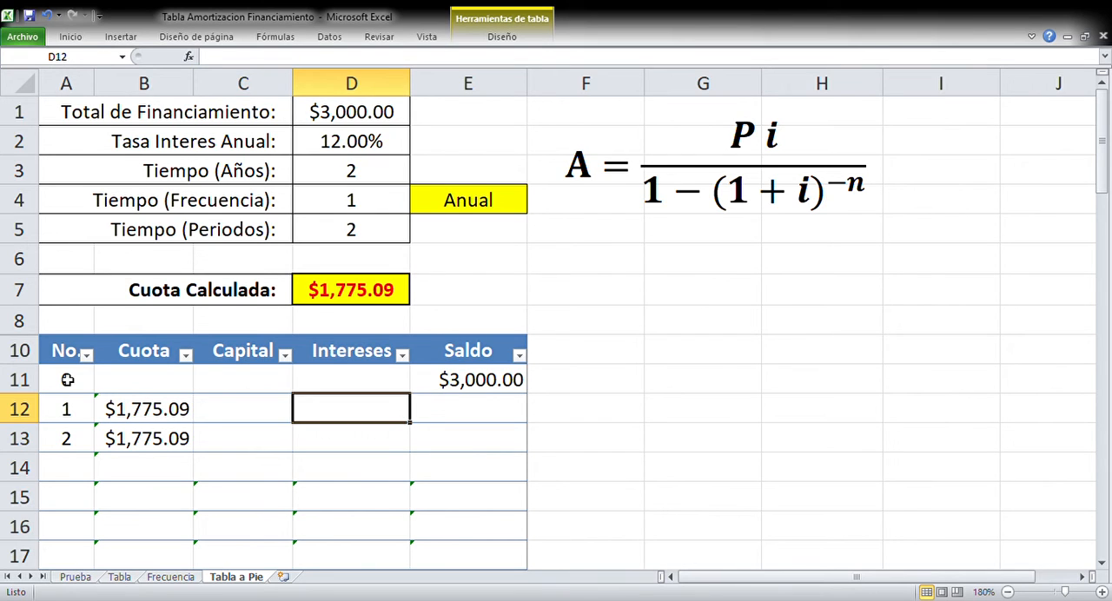
type("=")
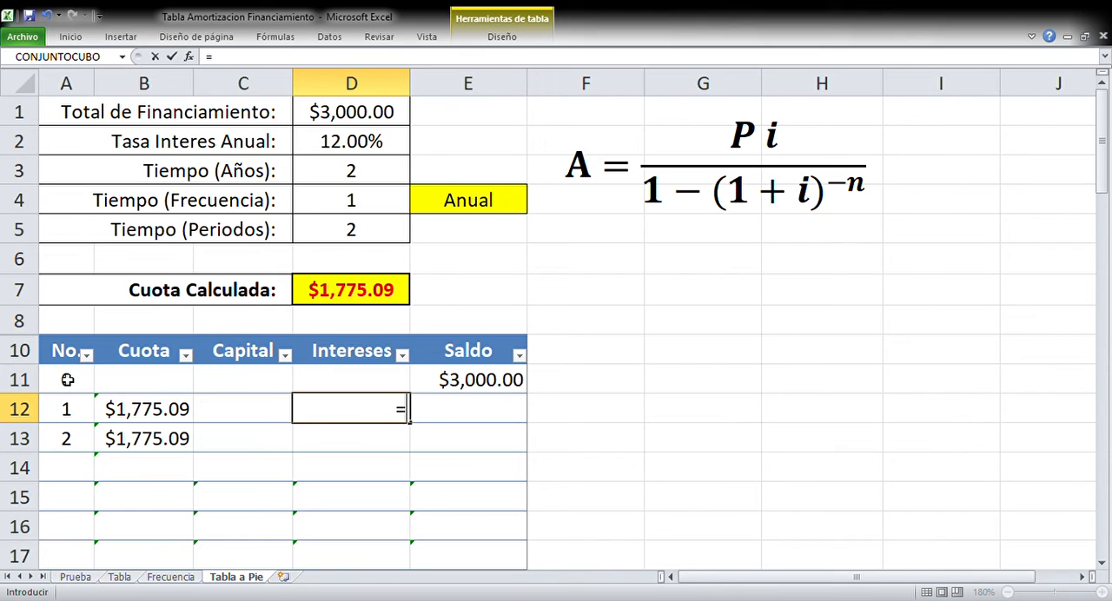
key("Right")
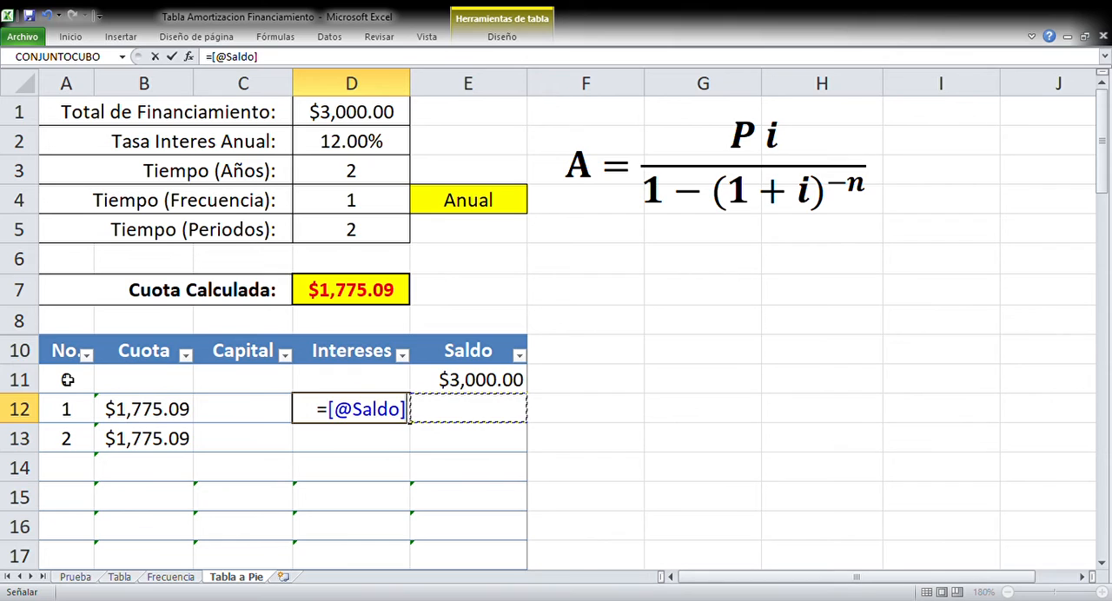
key("Up")
type("*")
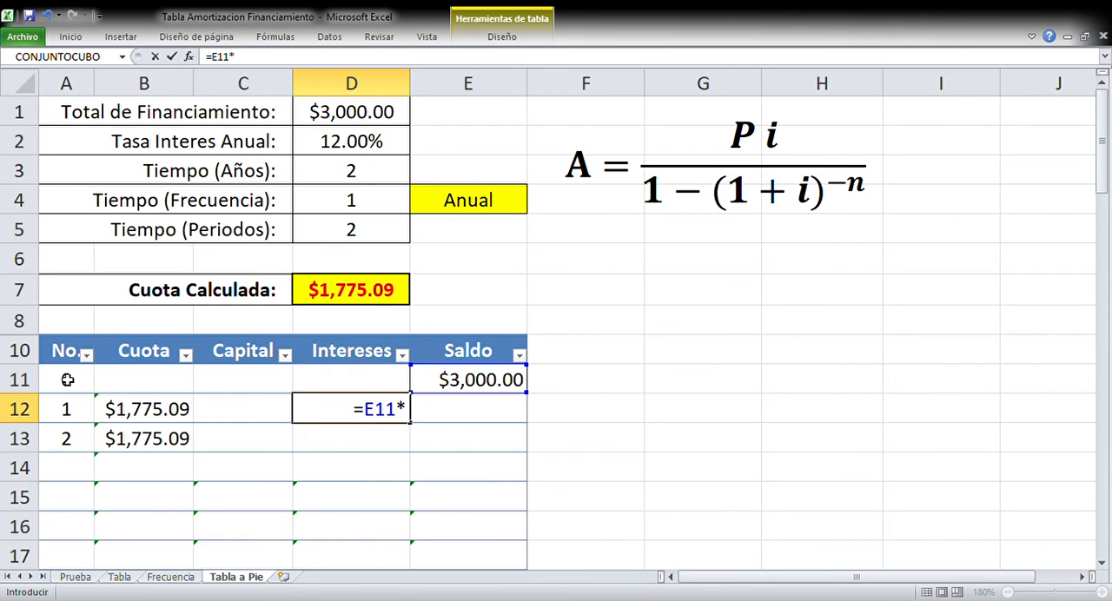
type("(")
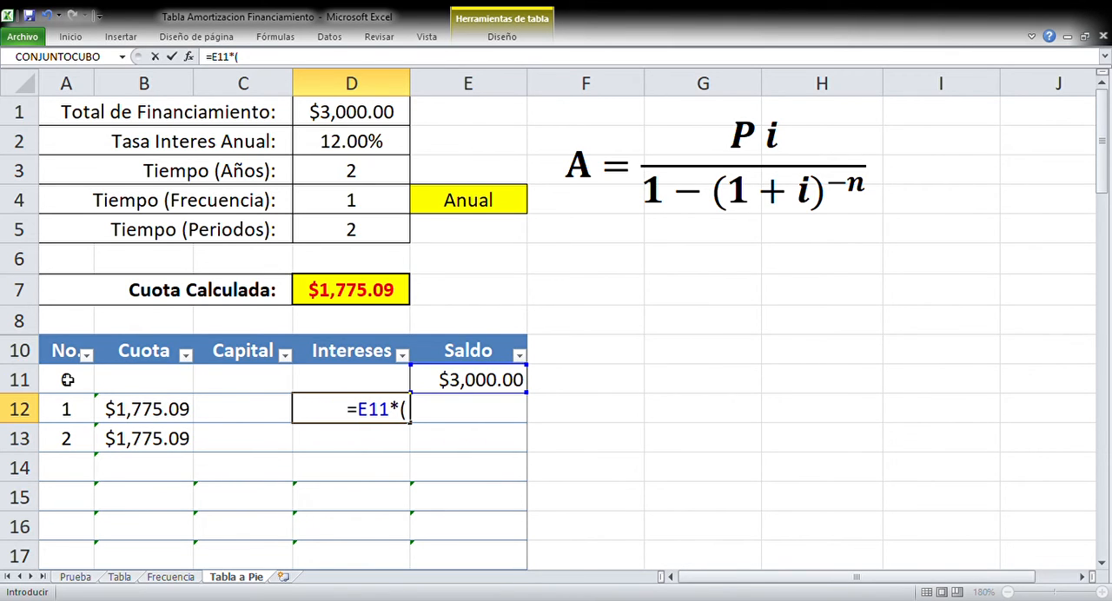
left_click(348, 149)
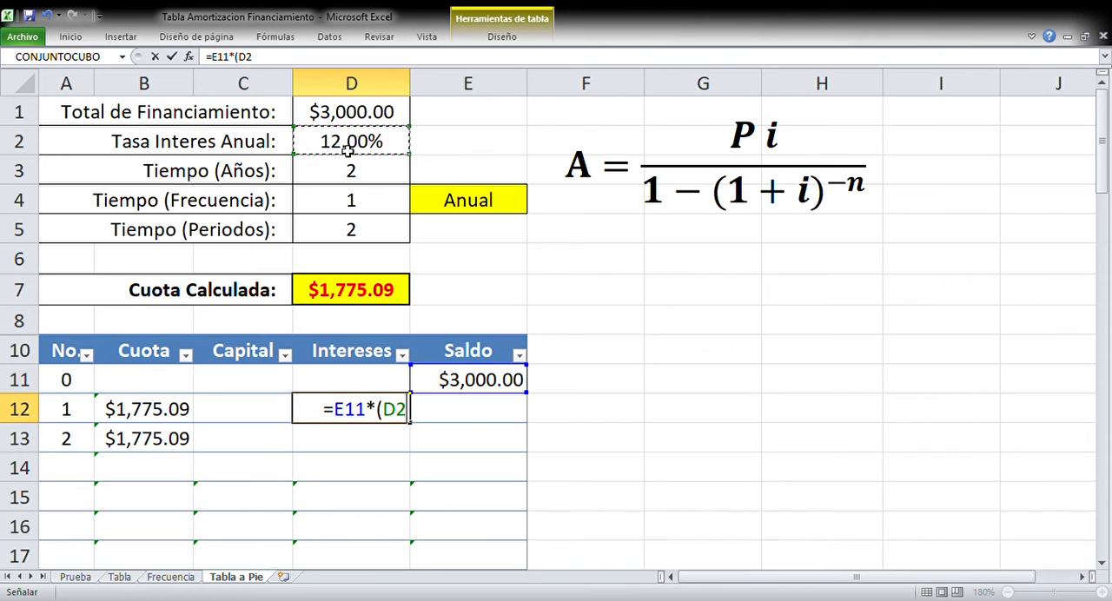
type("/")
left_click(345, 200)
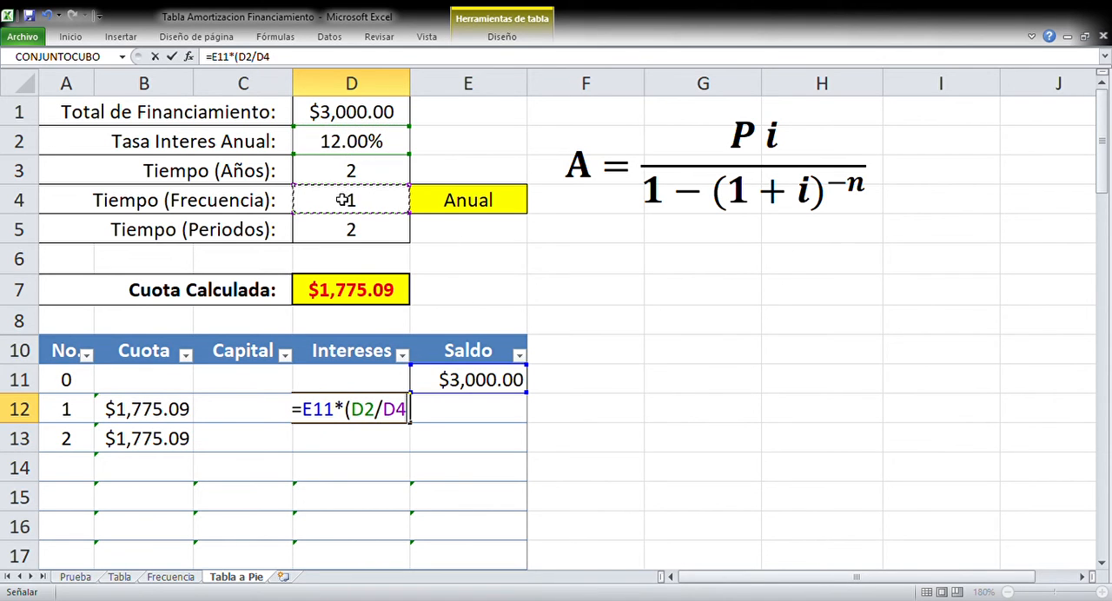
type(")")
key("Return")
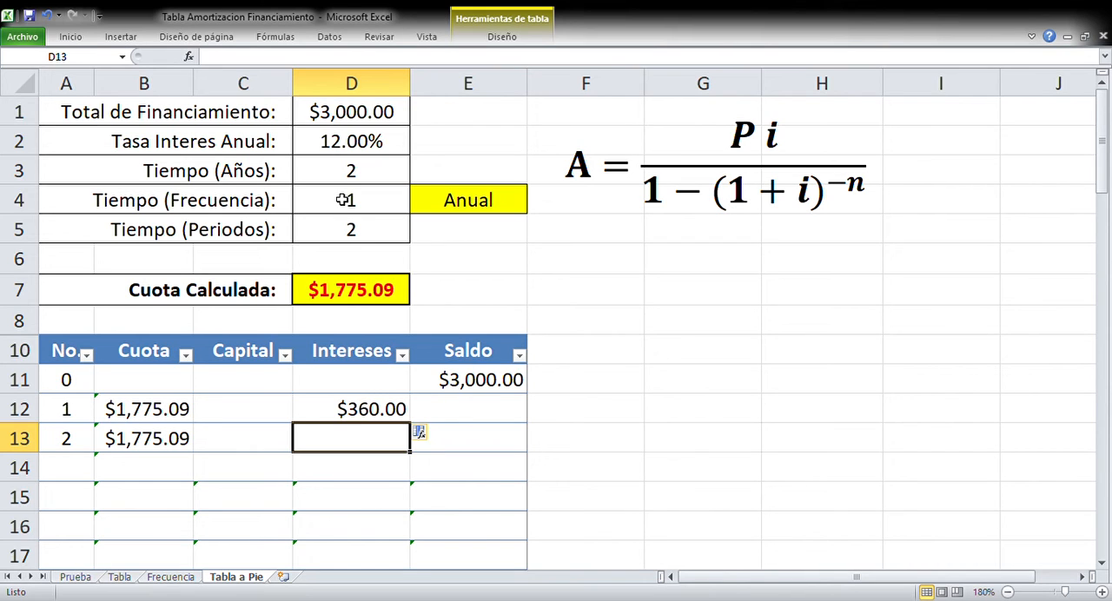
Calculate the first period's principal in C12 by subtracting the Intereses value from the Cuota value of that row
key("Up")
key("Left")
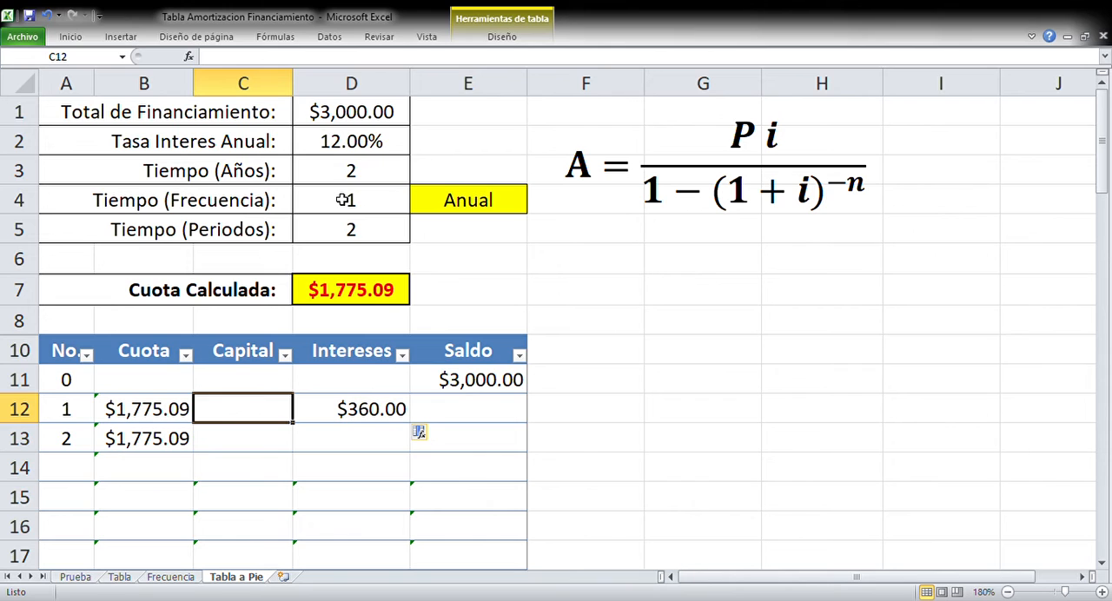
type("=")
key("Left")
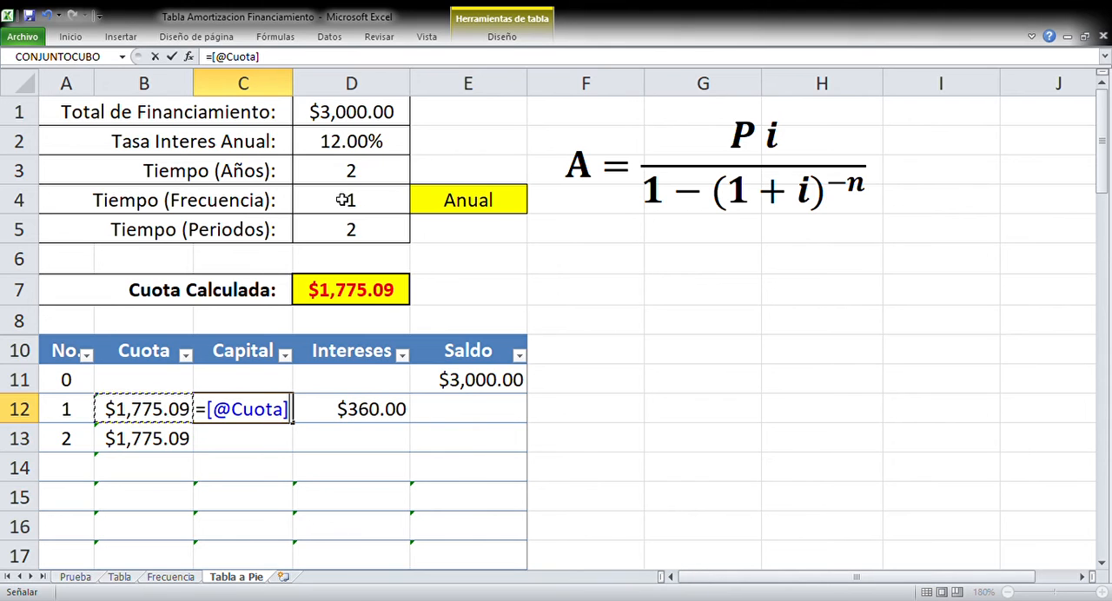
type("-")
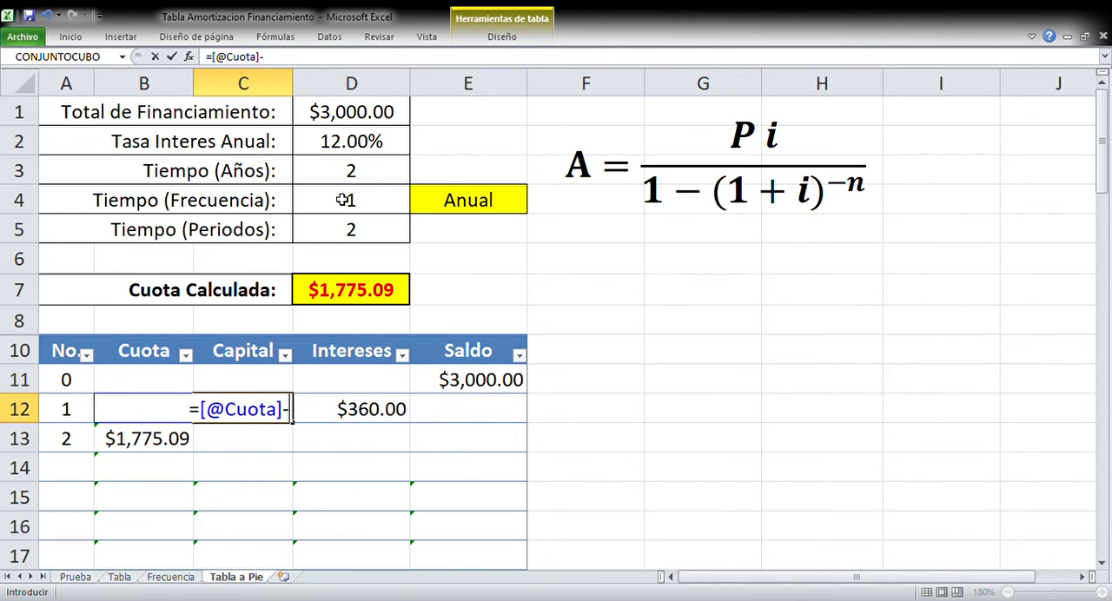
key("Right")
key("Return")
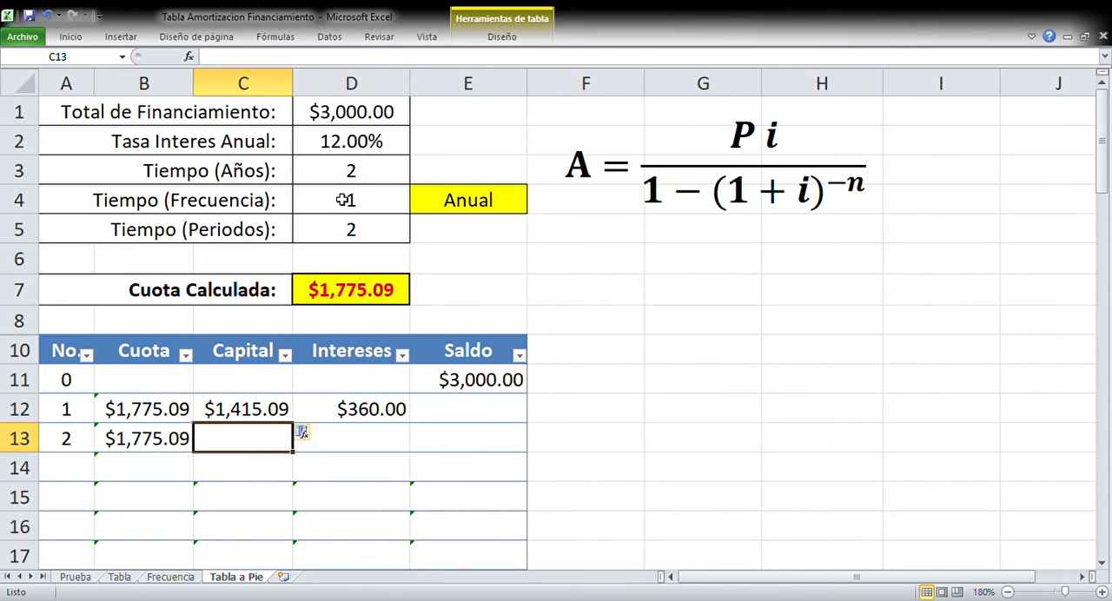
Calculate the first period's balance in E12 by subtracting the principal in C12 from the previous balance in E11
key("Up")
key("Right")
key("Right")
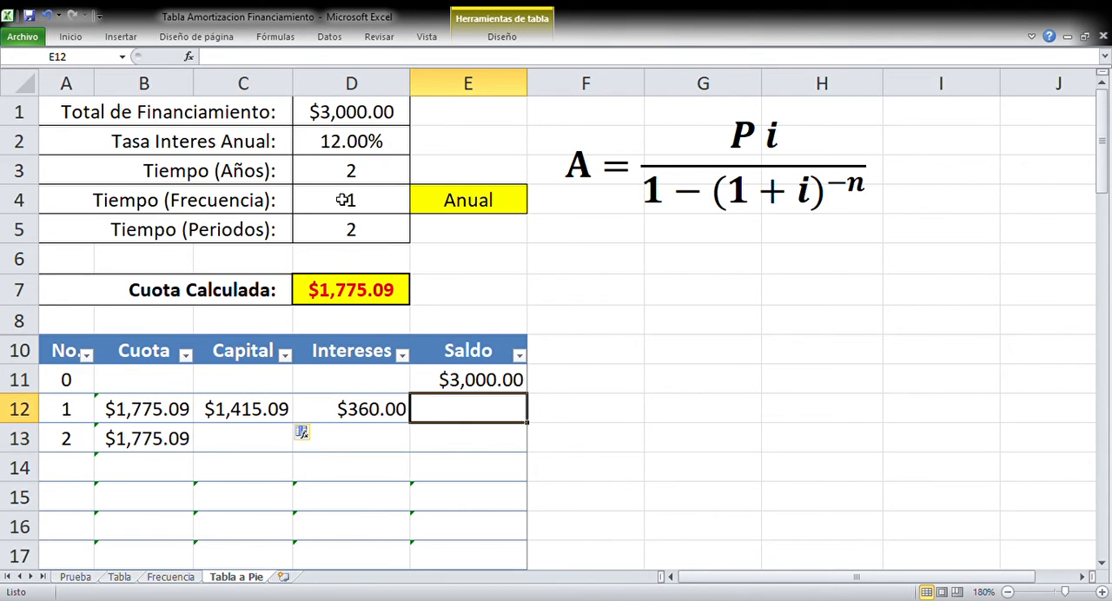
type("=")
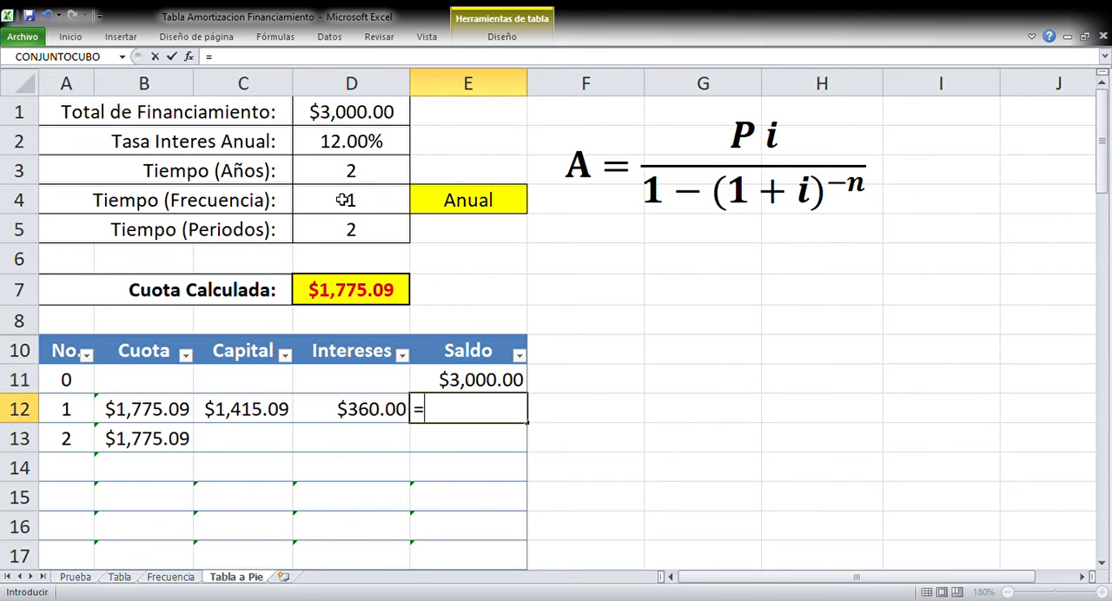
key("Up")
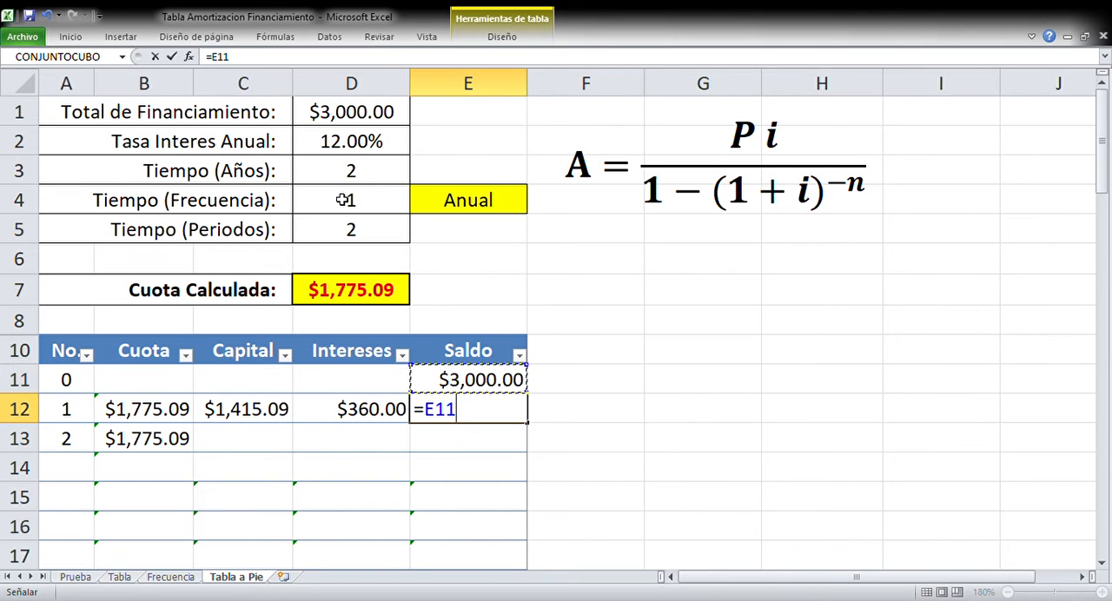
type("-")
key("Down")
key("Left")
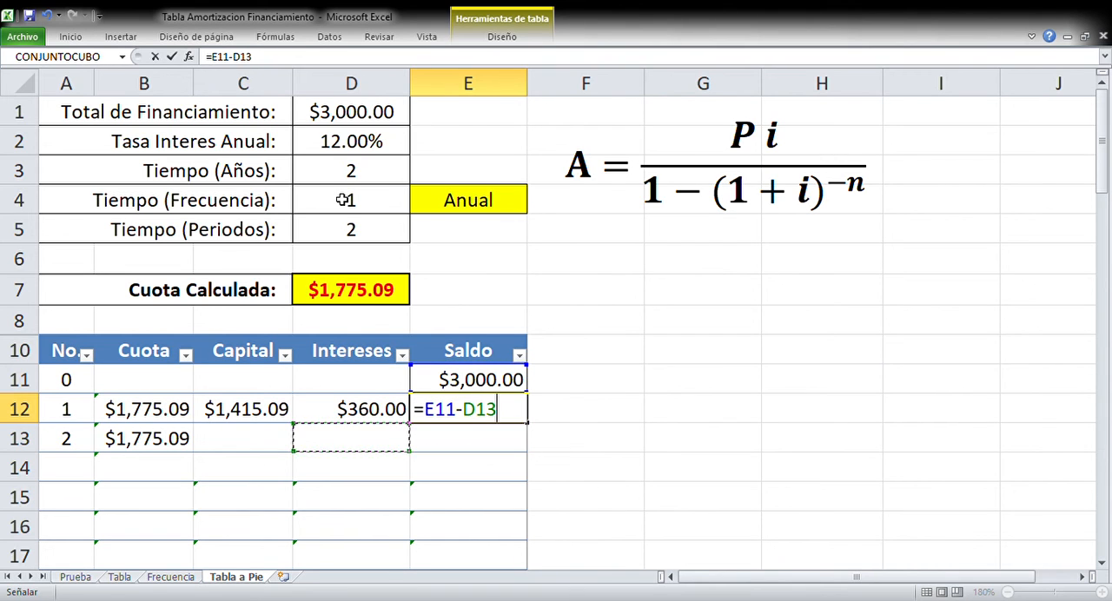
key("Left")
key("Up")
key("Return")
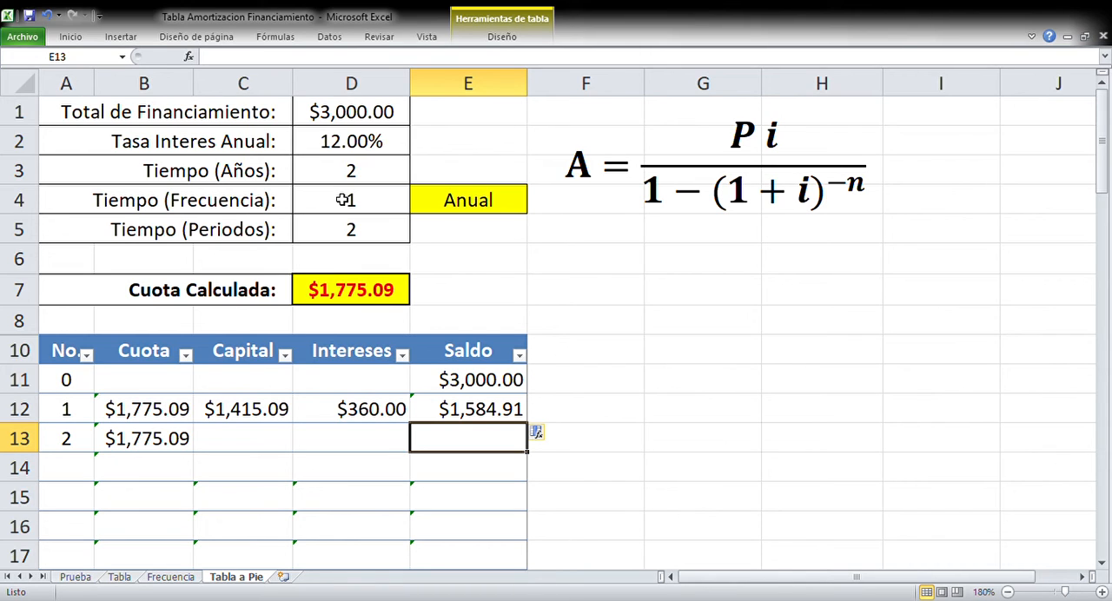
Calculate the second period's interest in D13 with the formula =E12*(D2/D4)
key("Left")
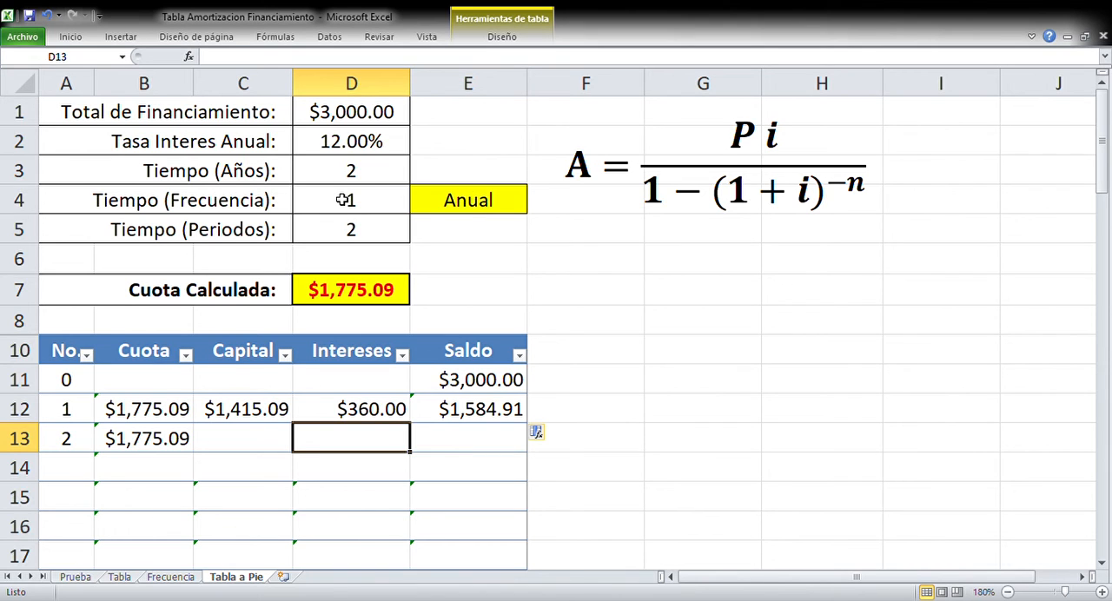
type("=")
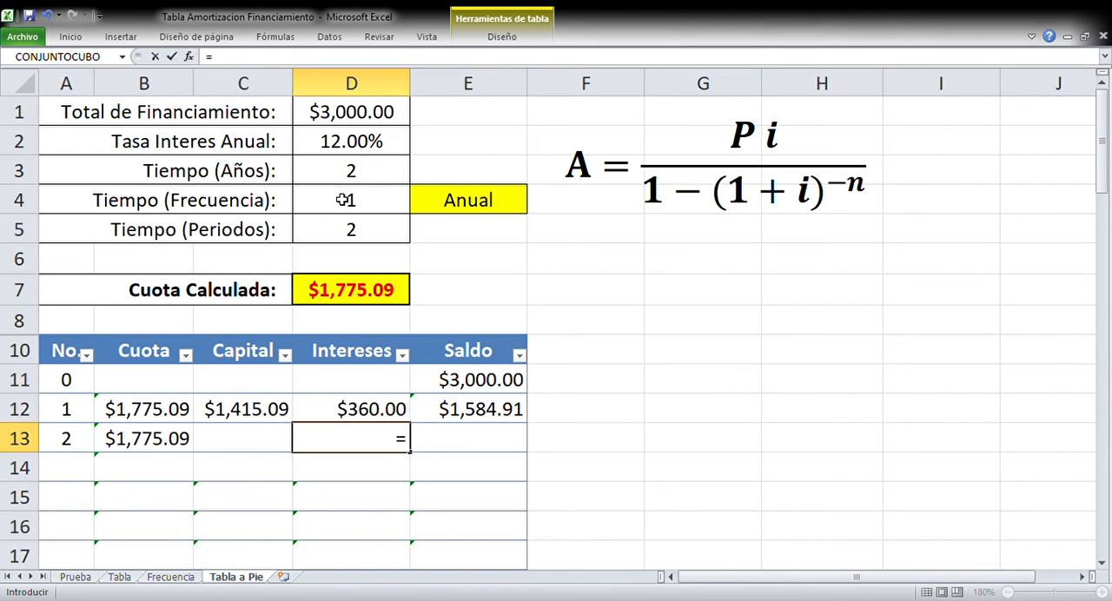
key("Up")
key("Right")
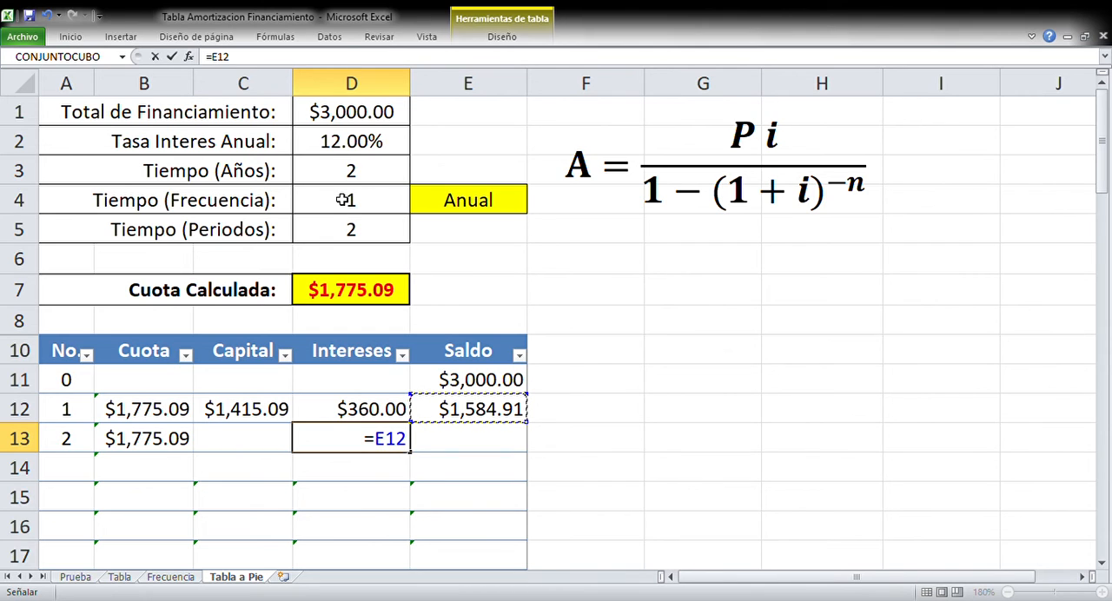
type("*(")
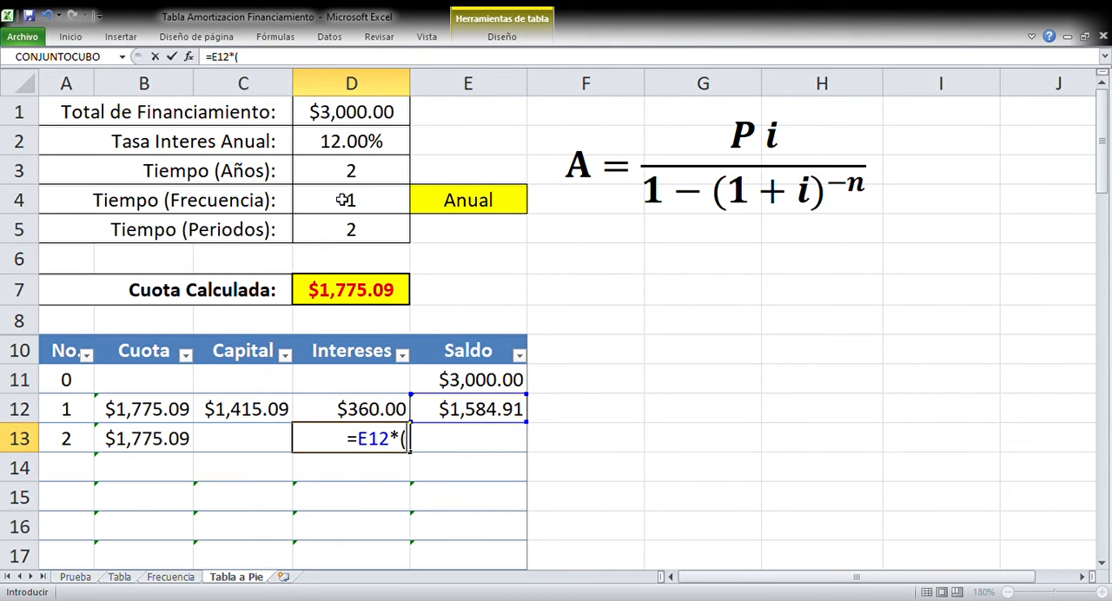
left_click(336, 150)
type("/")
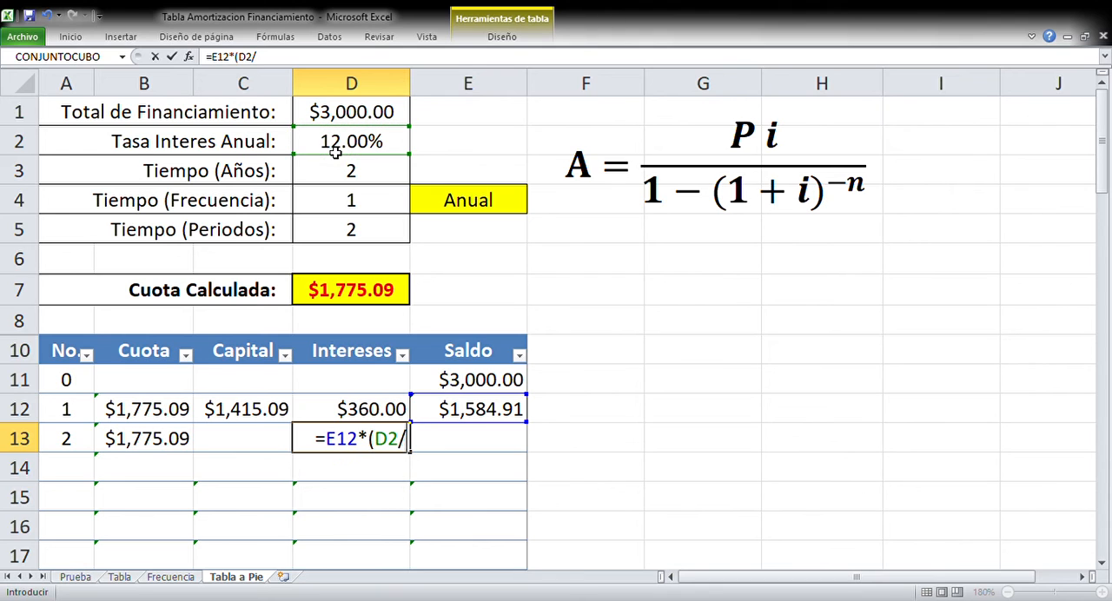
left_click(315, 202)
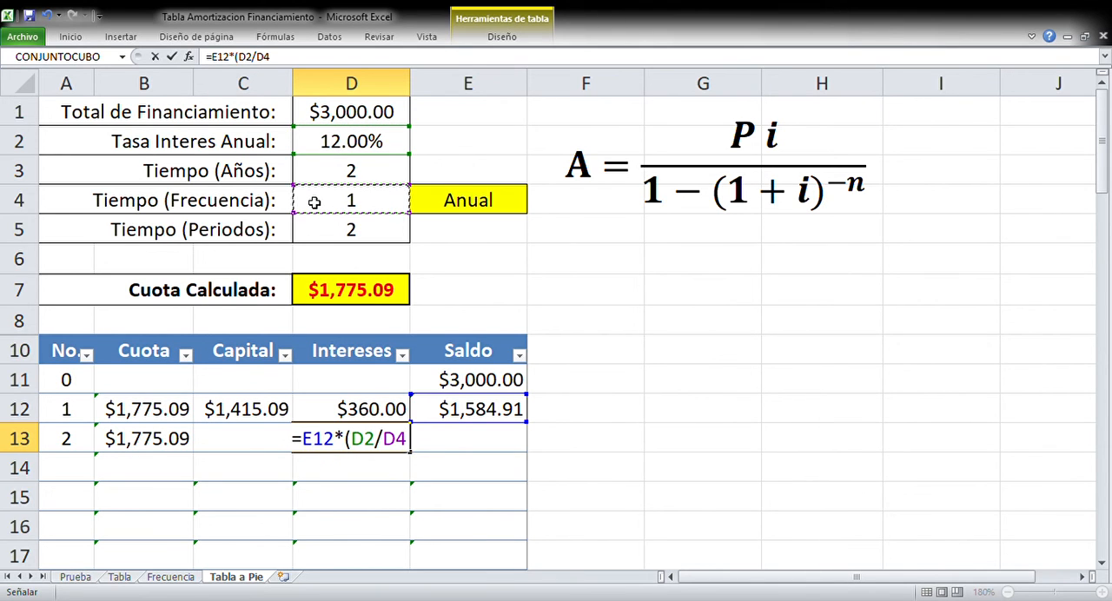
type("=")
key("BackSpace")
type(")")
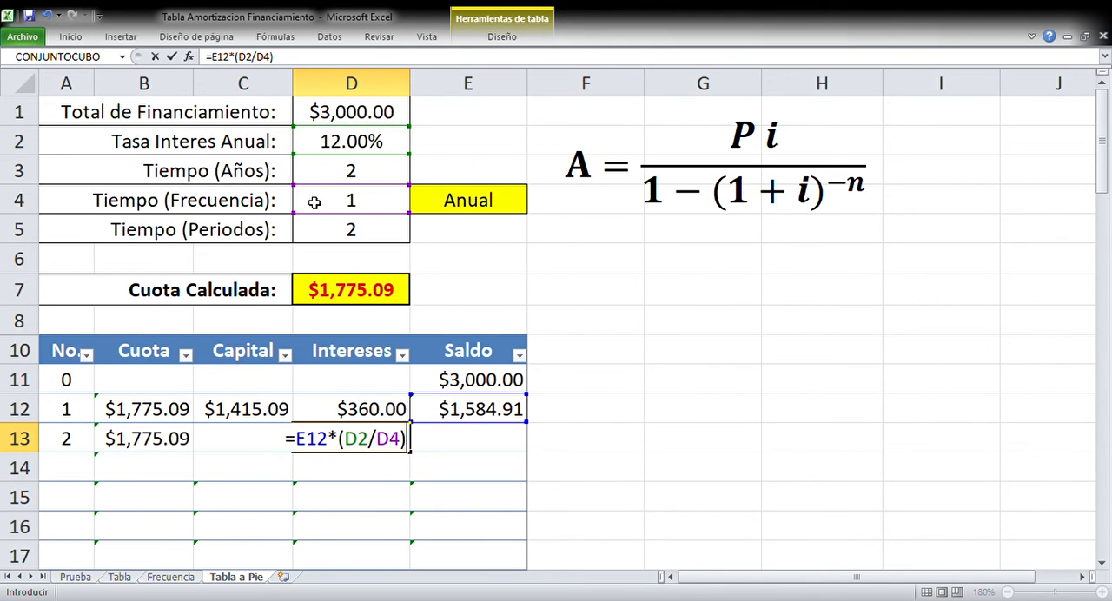
key("Return")
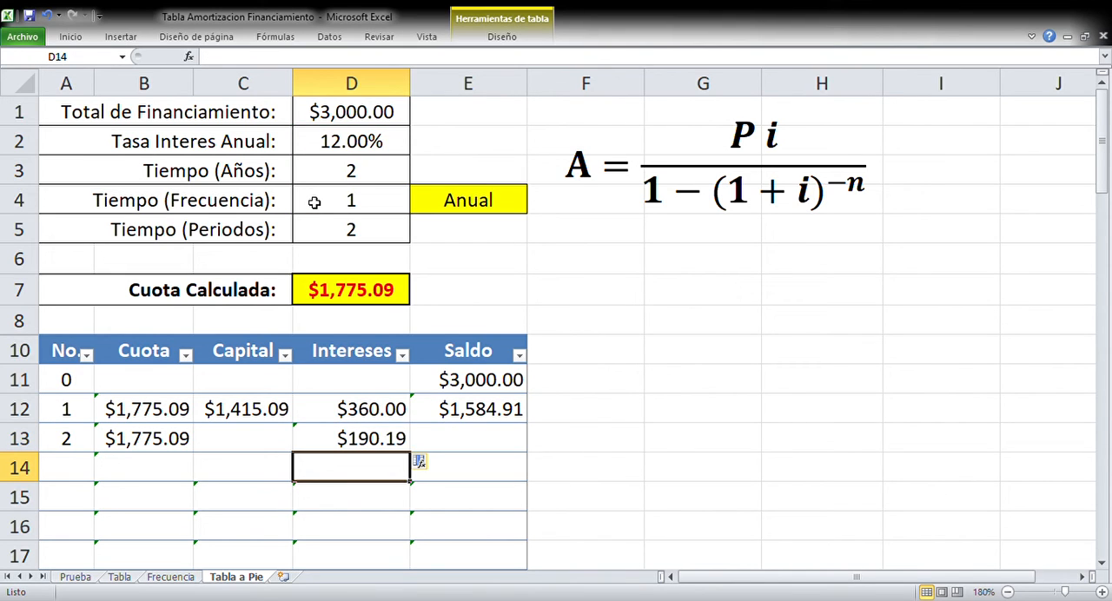
key("Up")
key("Left")
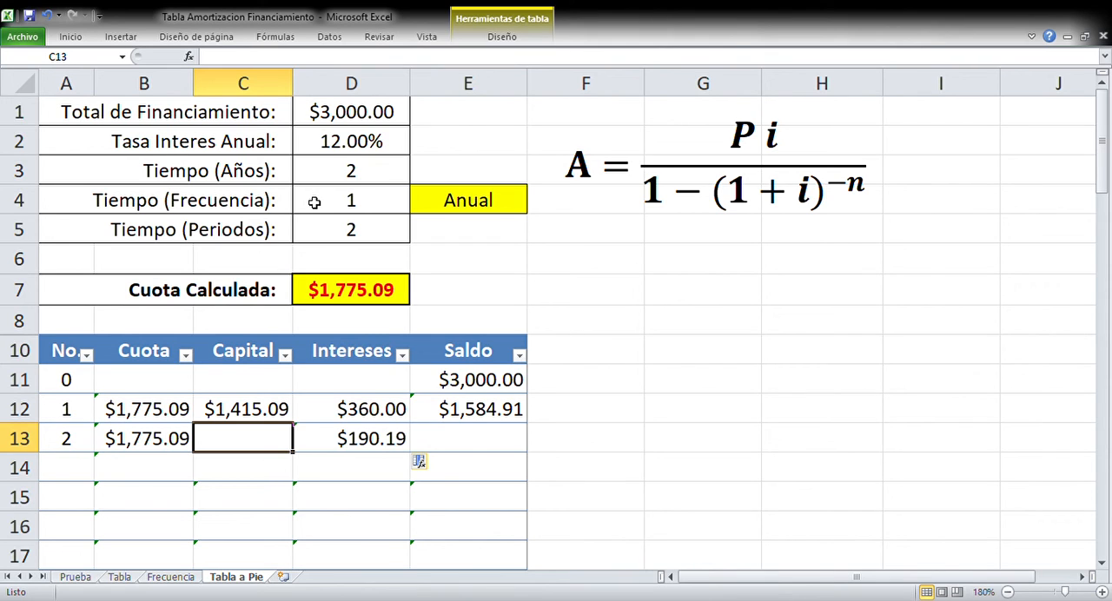
type("=")
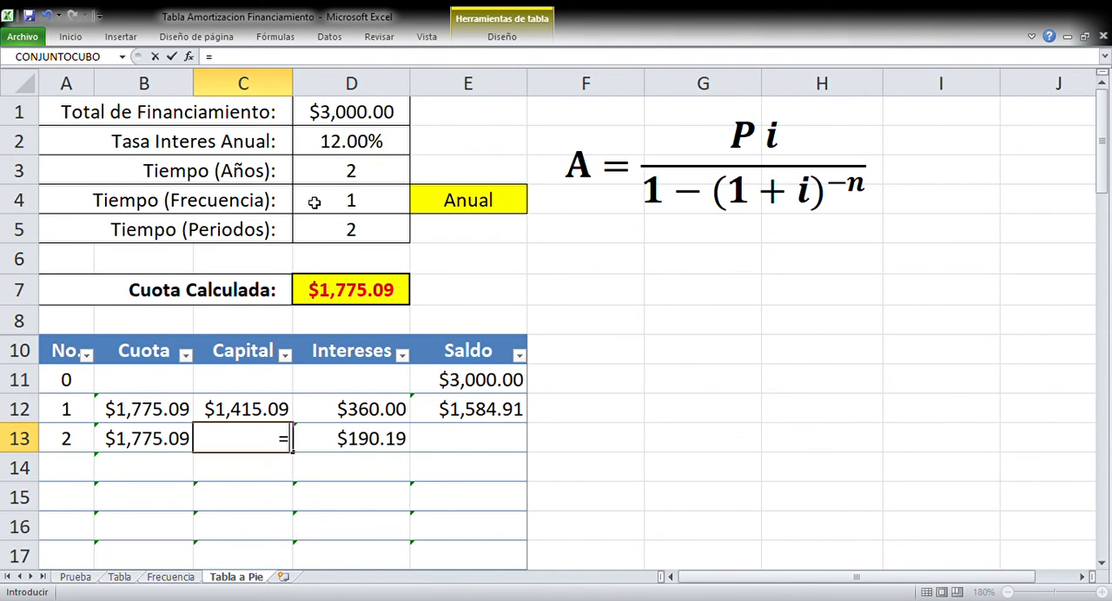
key("Left")
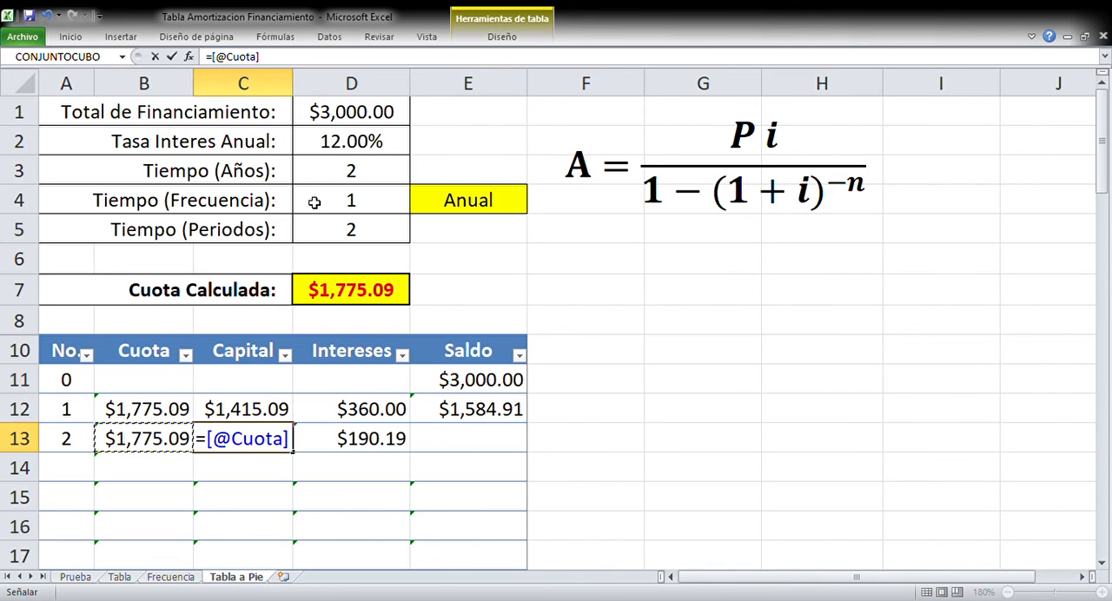
type("-")
key("Right")
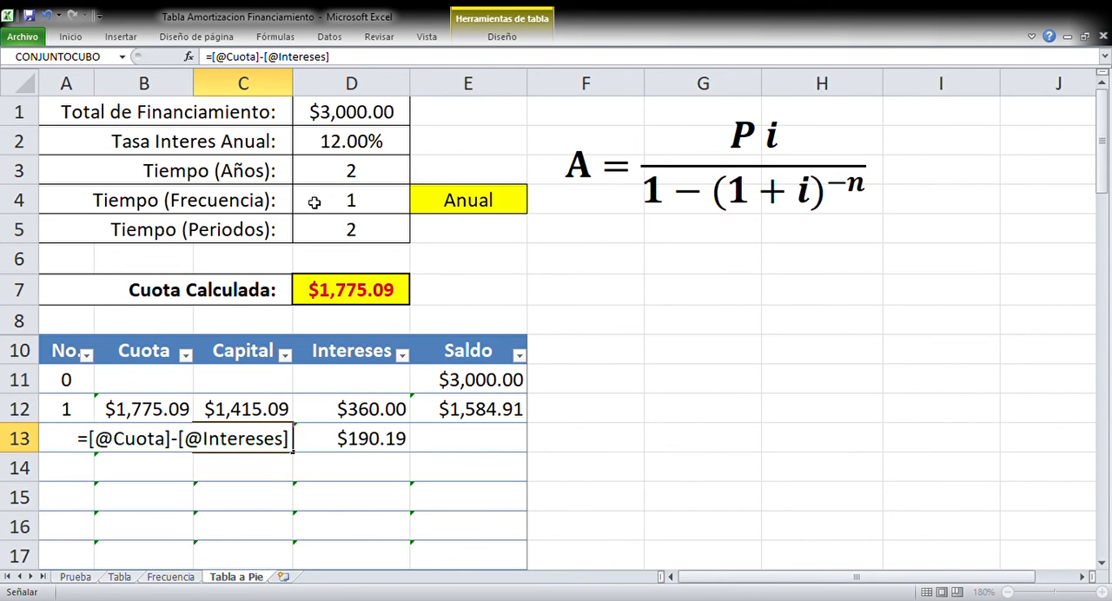
key("Return")
Calculate the second period's balance in E13 by subtracting the principal in C13 from the previous balance in E12
key("Up")
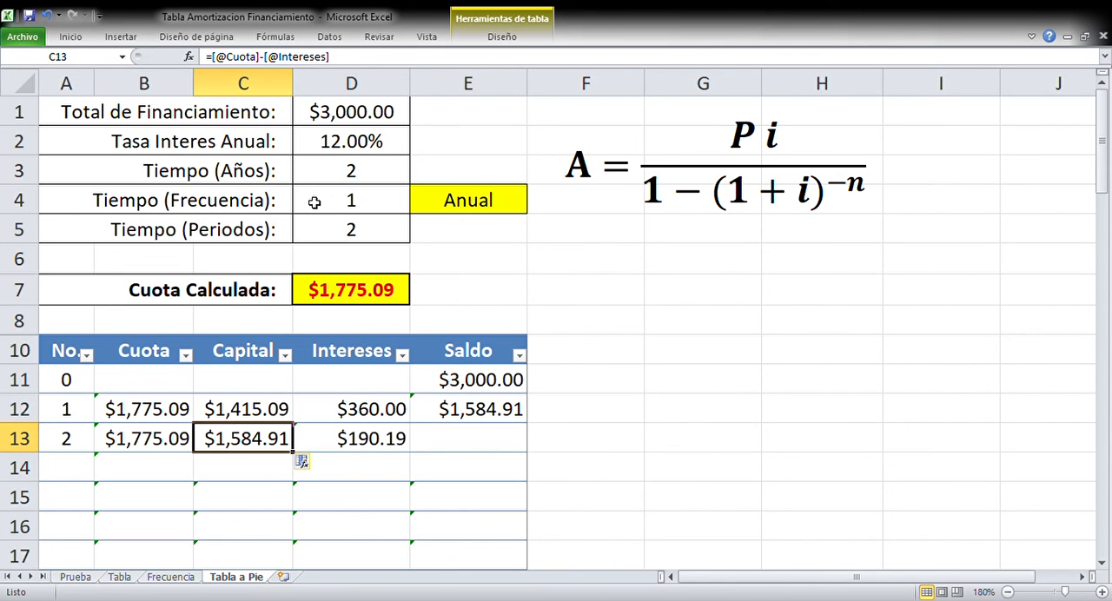
key("Right")
key("Right")
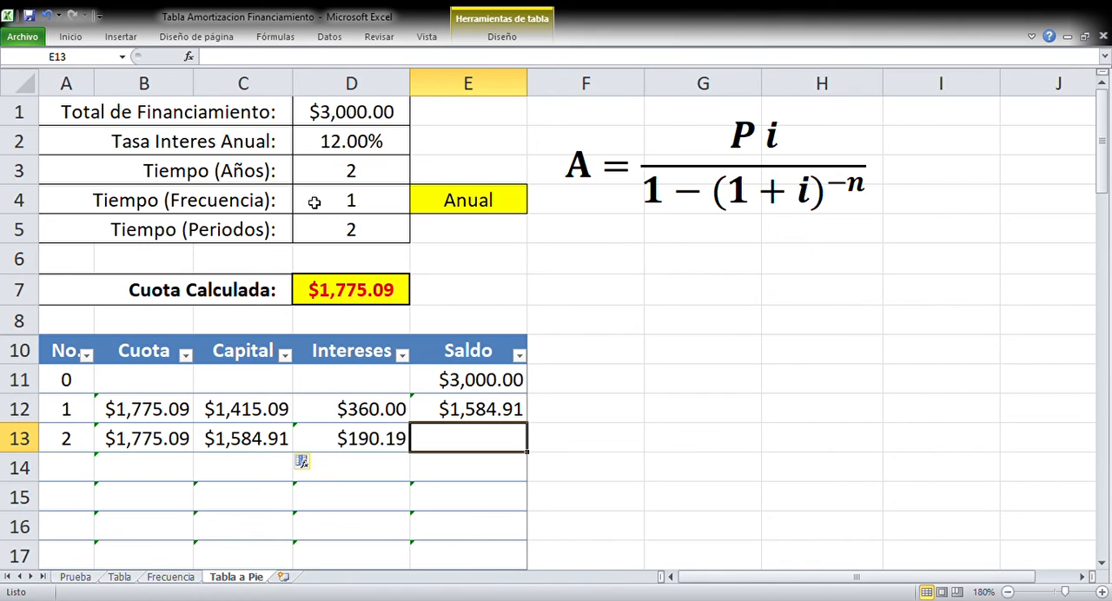
type("=")
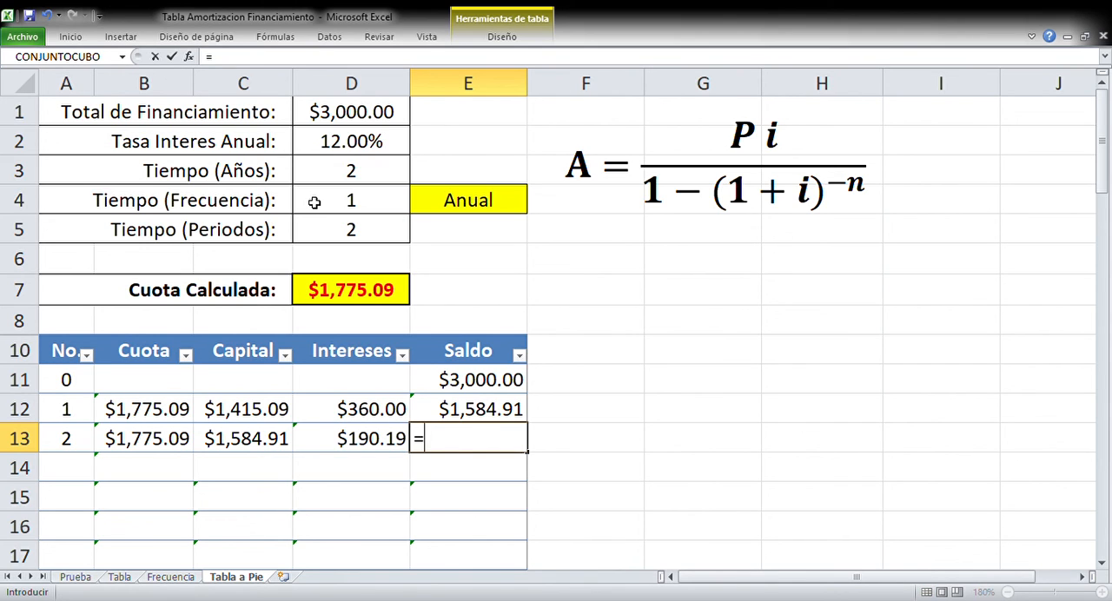
key("Up")
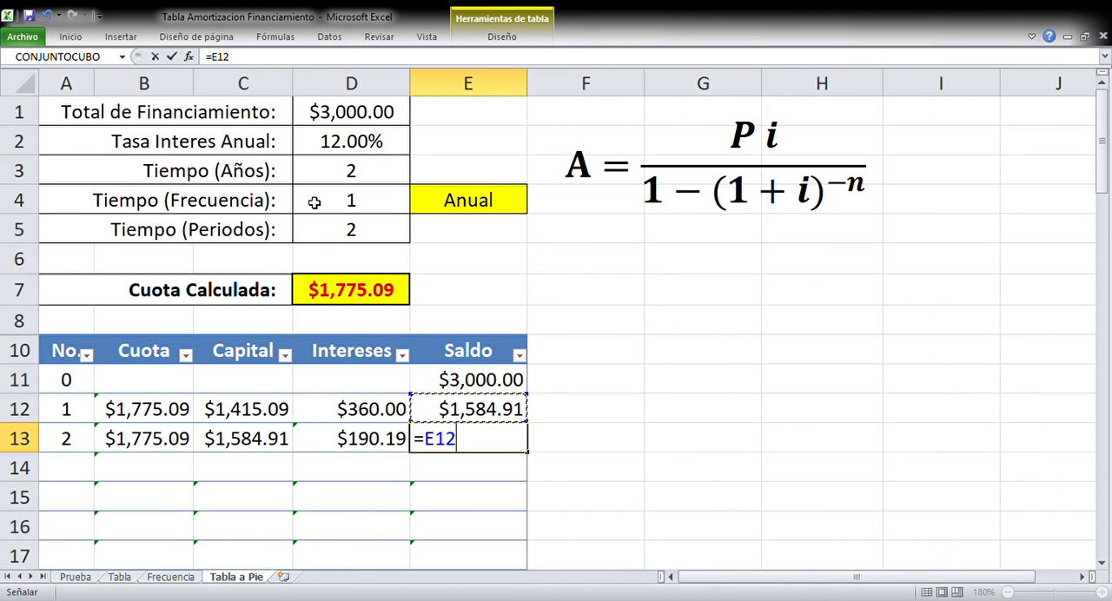
type("-")
key("Left")
key("Left")
key("Return")
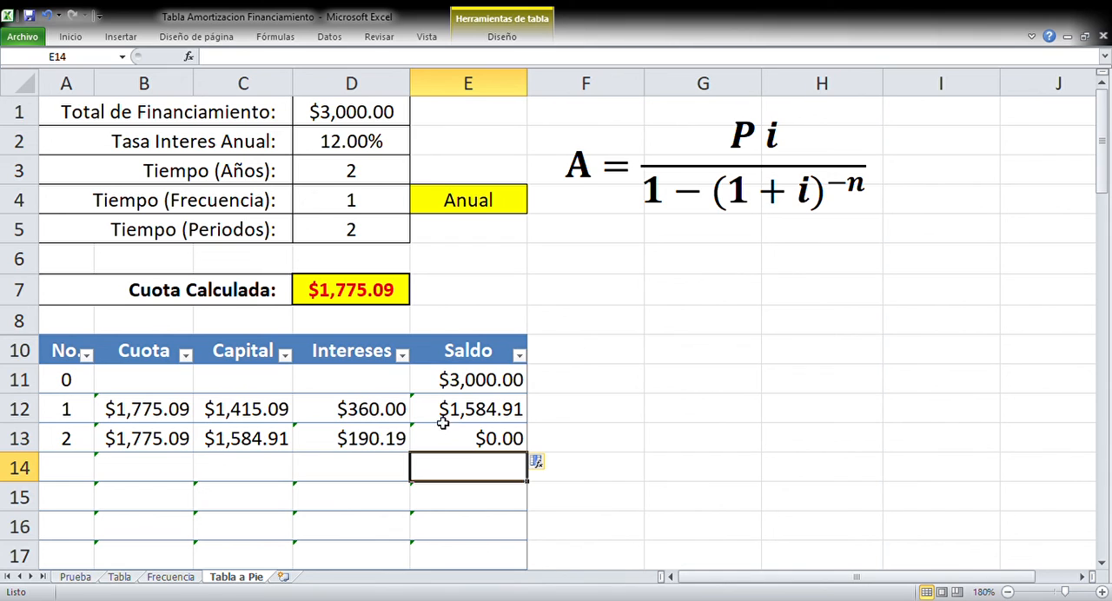
Total the Capital column in C14 with AutoSum over C11:C13
left_click_drag(359, 405, 365, 451)
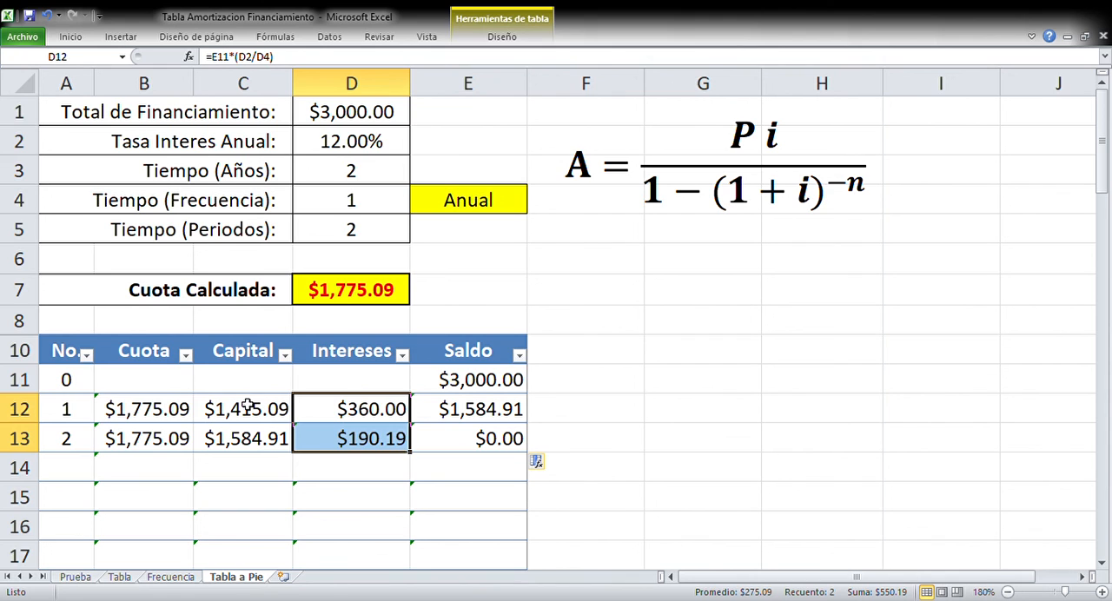
left_click_drag(247, 405, 264, 447)
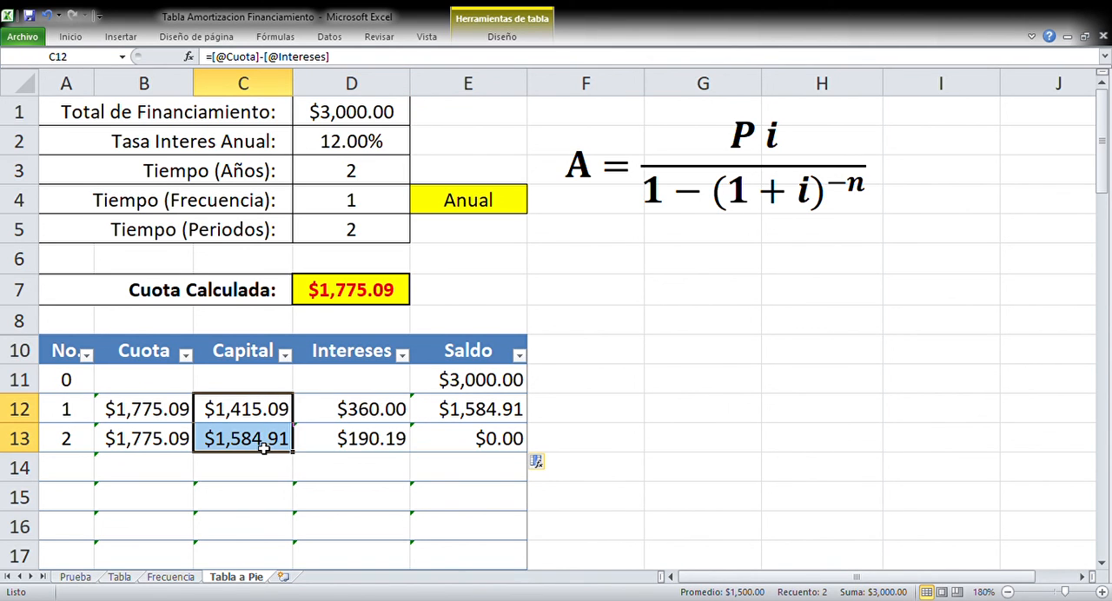
left_click(266, 470)
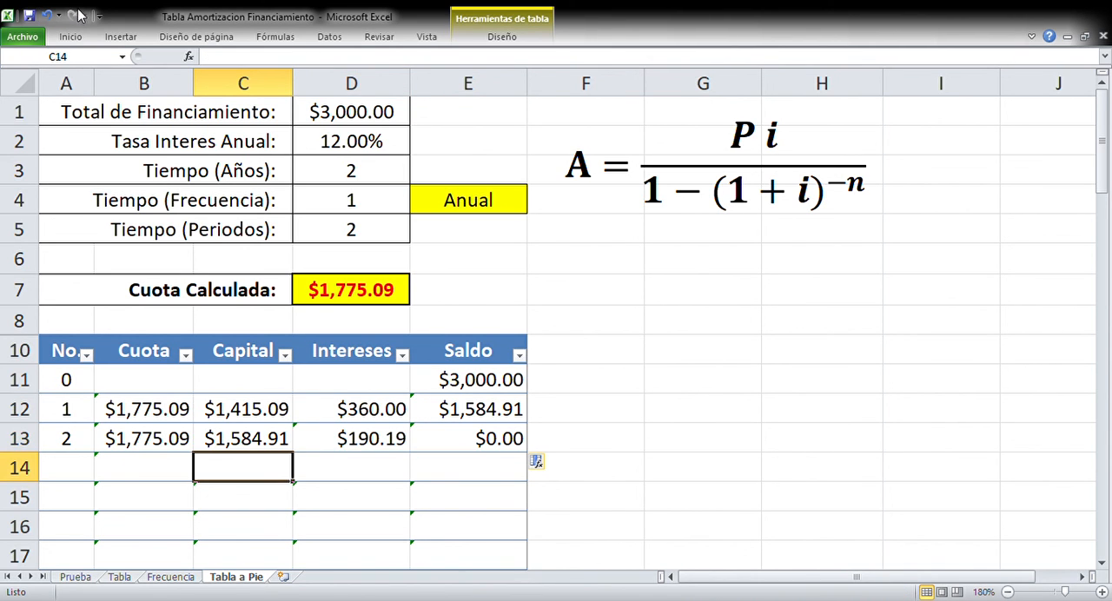
double_click(70, 40)
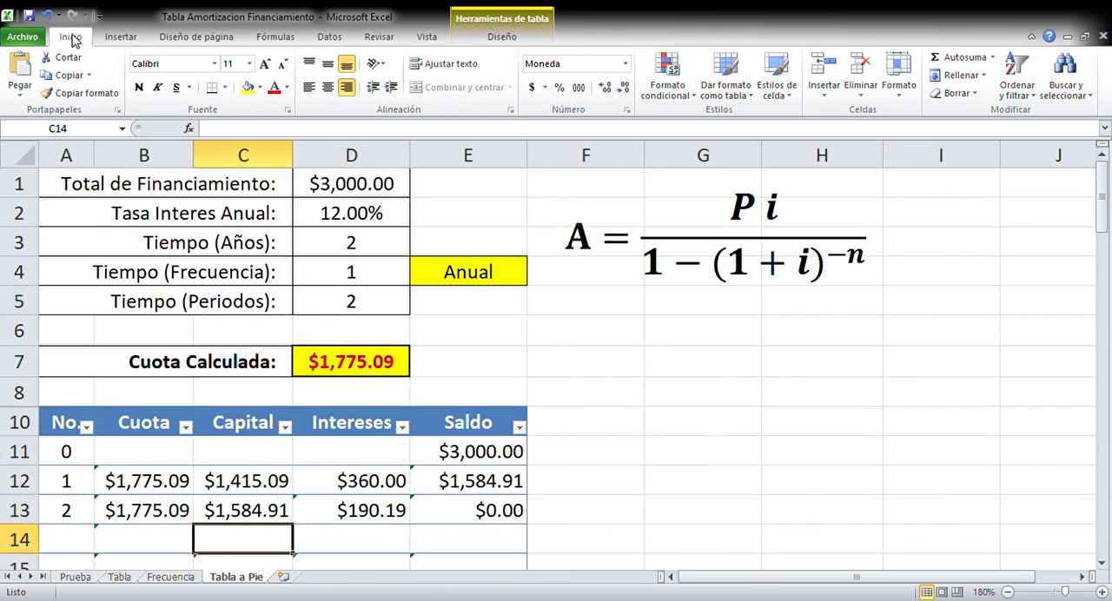
double_click(977, 56)
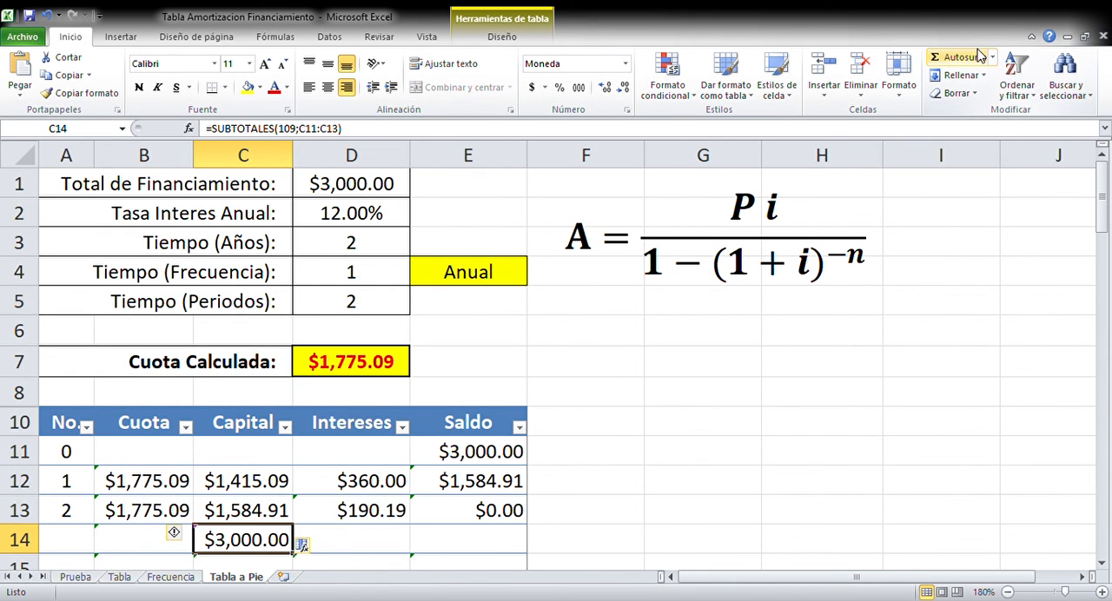
Copy the Capital total formula from C14 into D14 to total the Intereses column, and collapse the ribbon
key("ctrl+c")
key("Right")
key("Return")
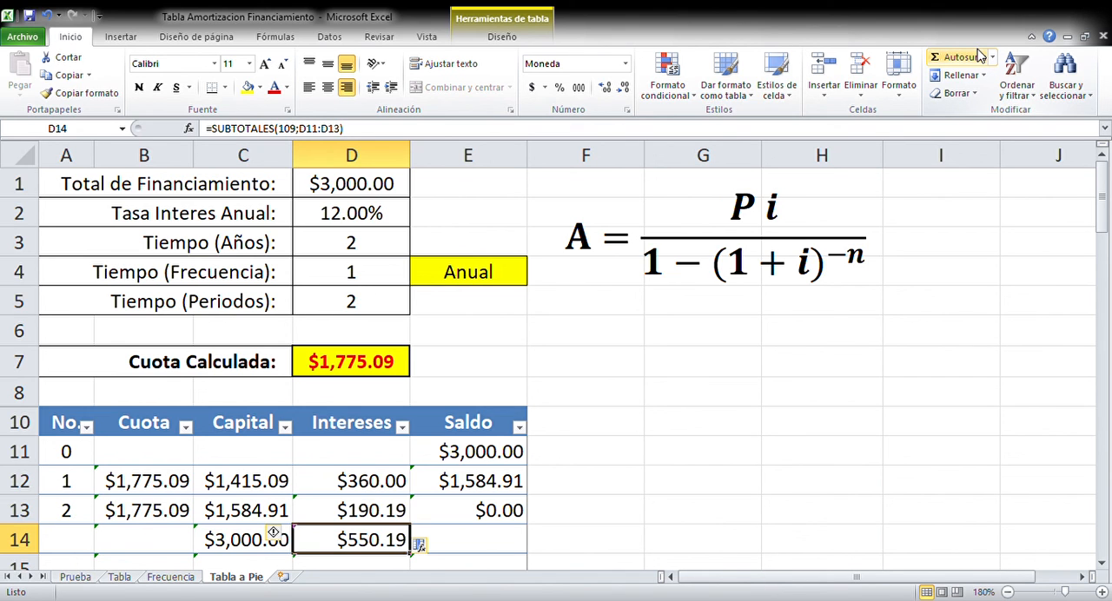
double_click(70, 37)
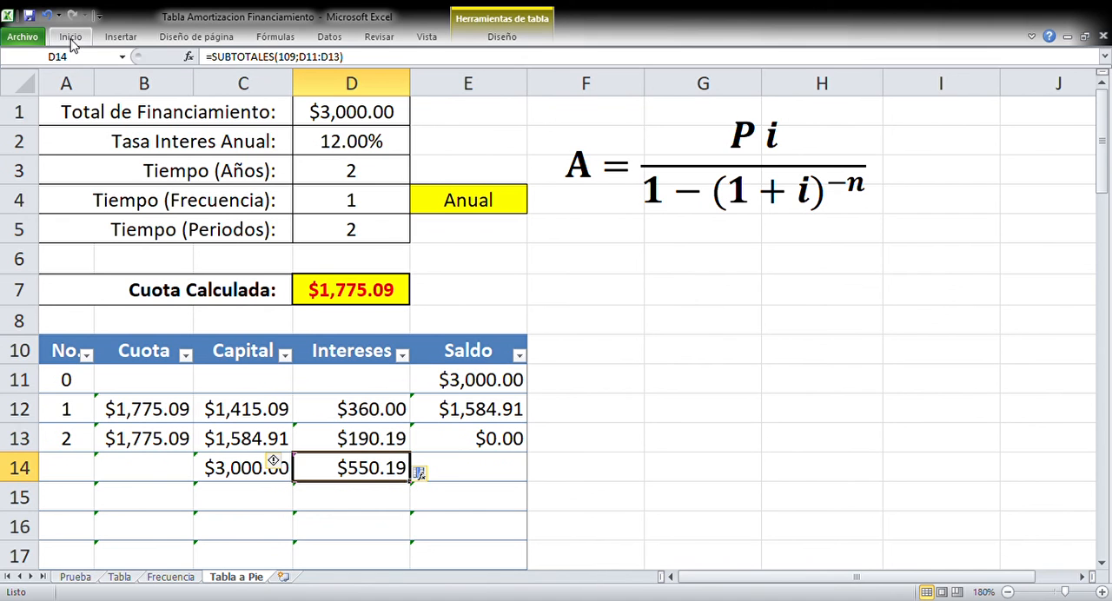